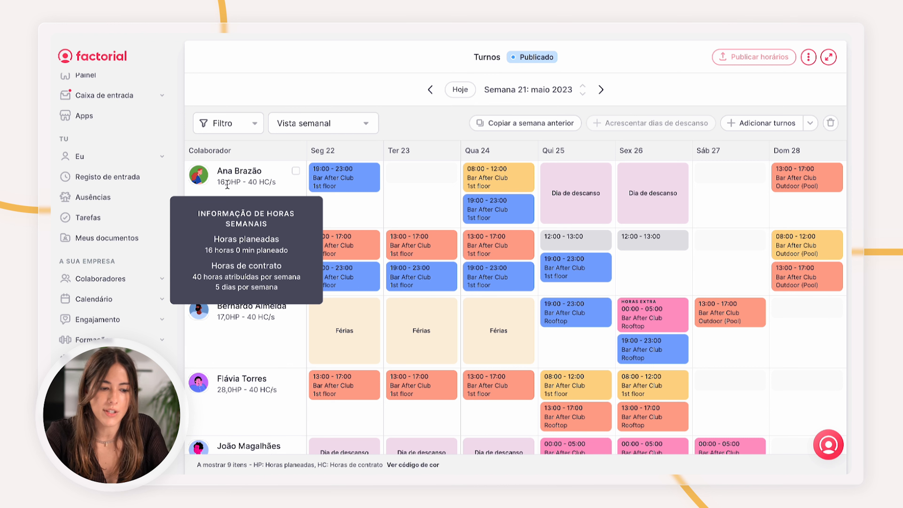
- Look through the criteria available for a new schedule filter and cancel without applying one
left_click(231, 123)
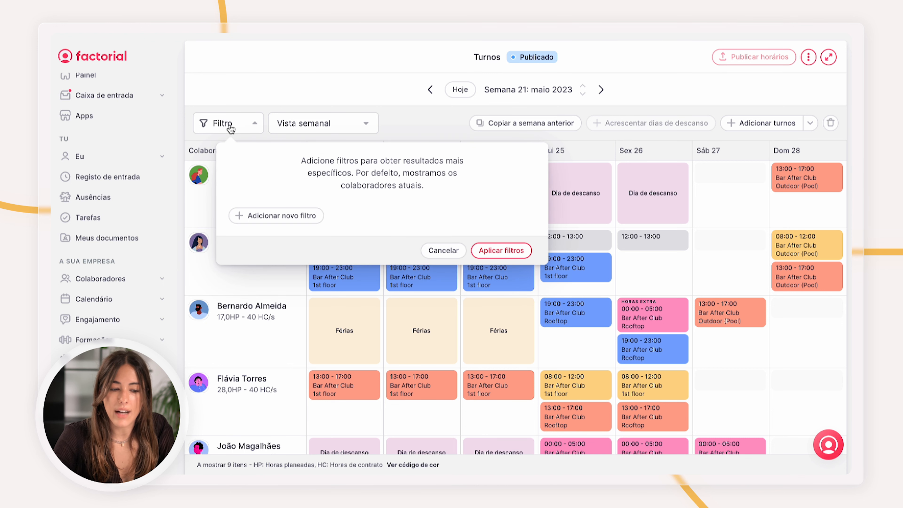
left_click(268, 214)
left_click(317, 168)
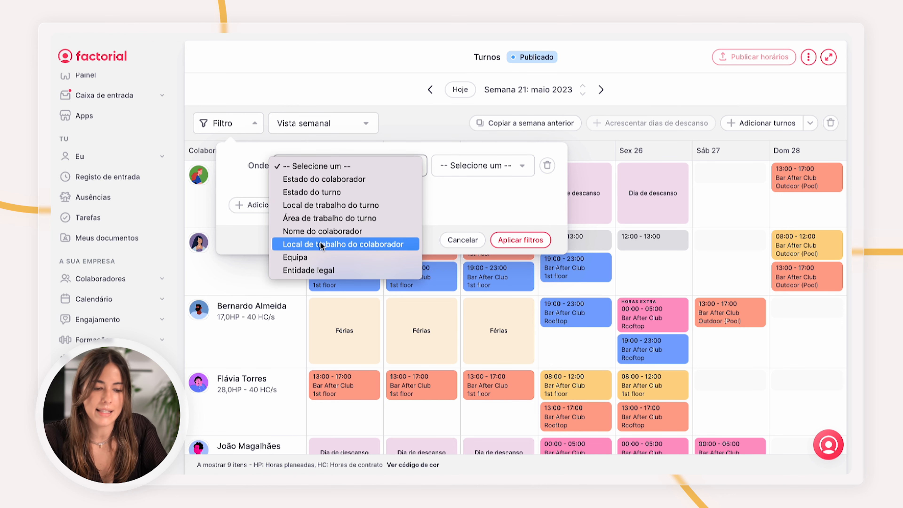
left_click(450, 243)
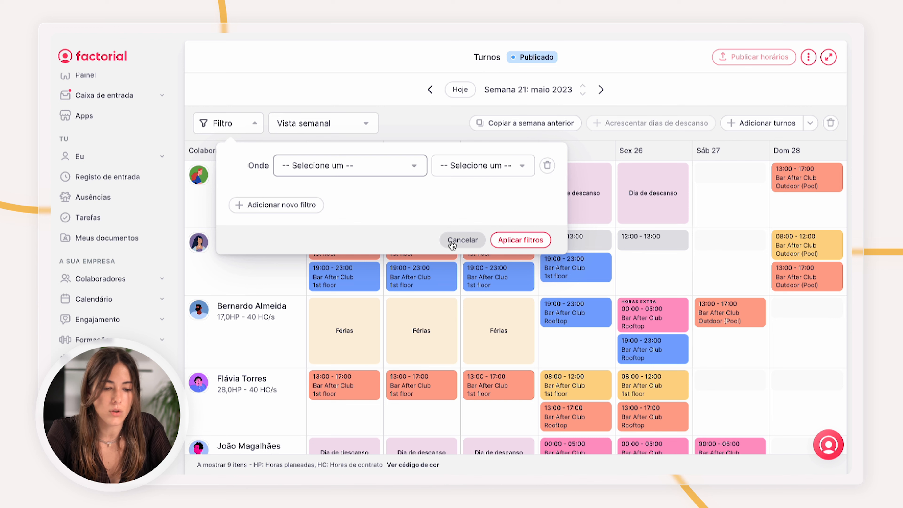
left_click(472, 242)
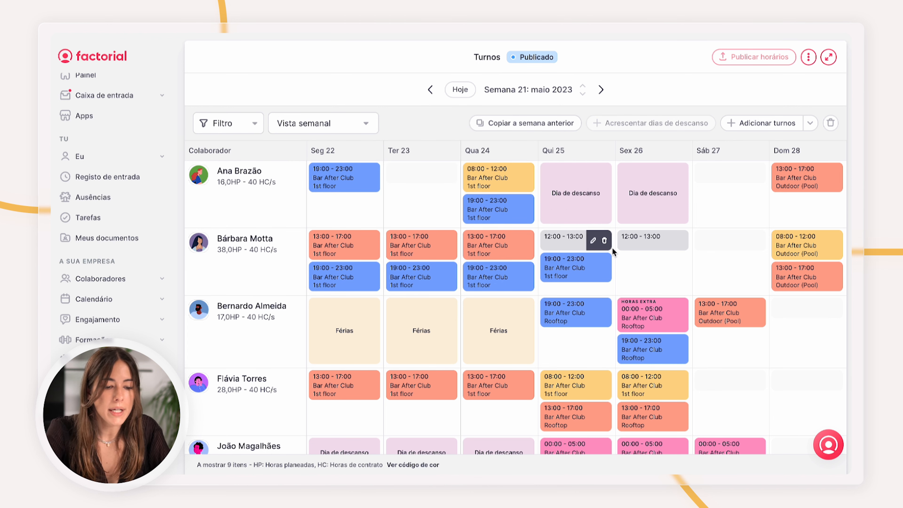
- View the shift schedule by employee in the four-week and daily views, and return to the weekly view
left_click(366, 126)
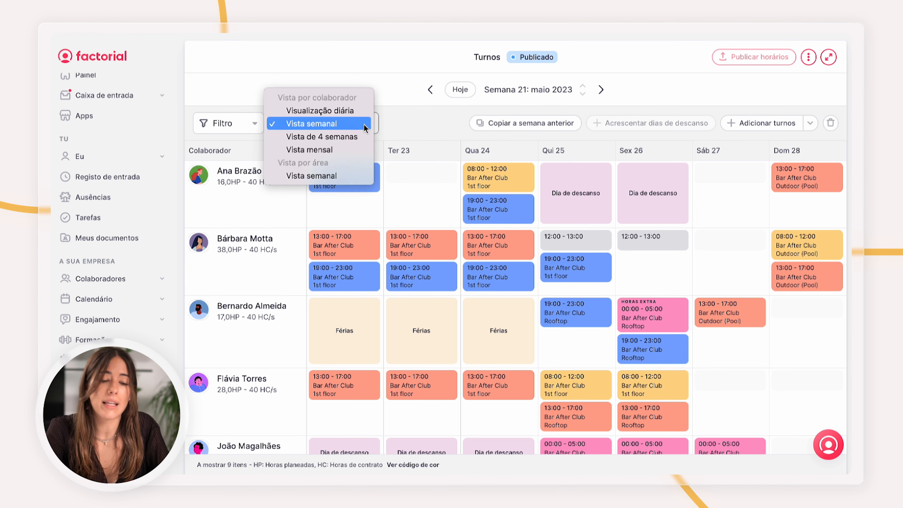
left_click(359, 136)
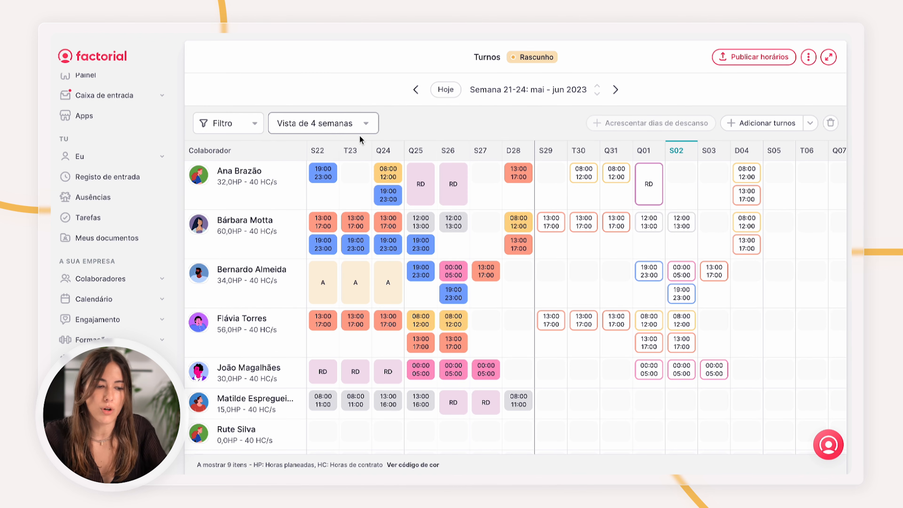
left_click(355, 123)
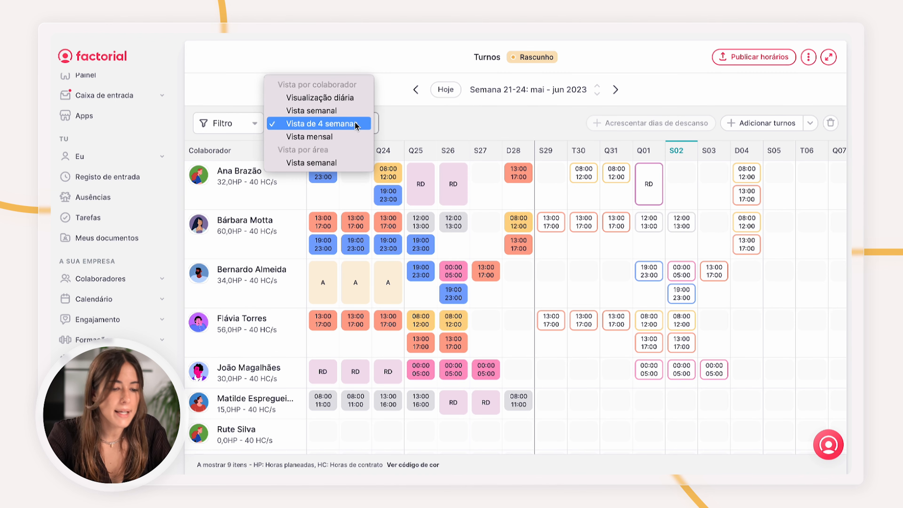
left_click(343, 100)
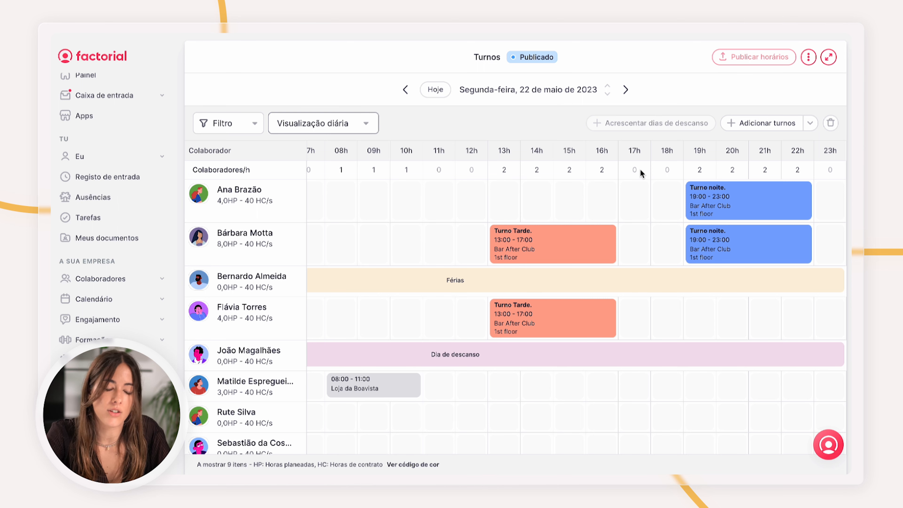
left_click(339, 127)
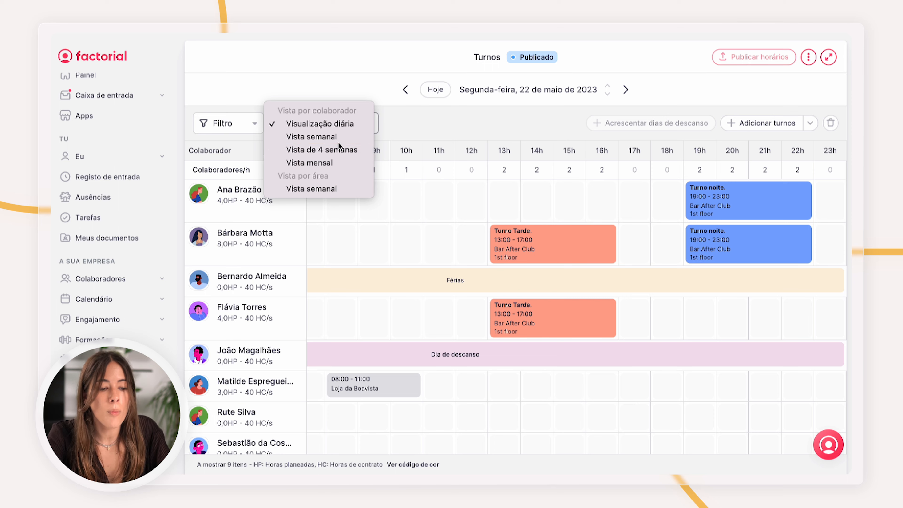
left_click(338, 142)
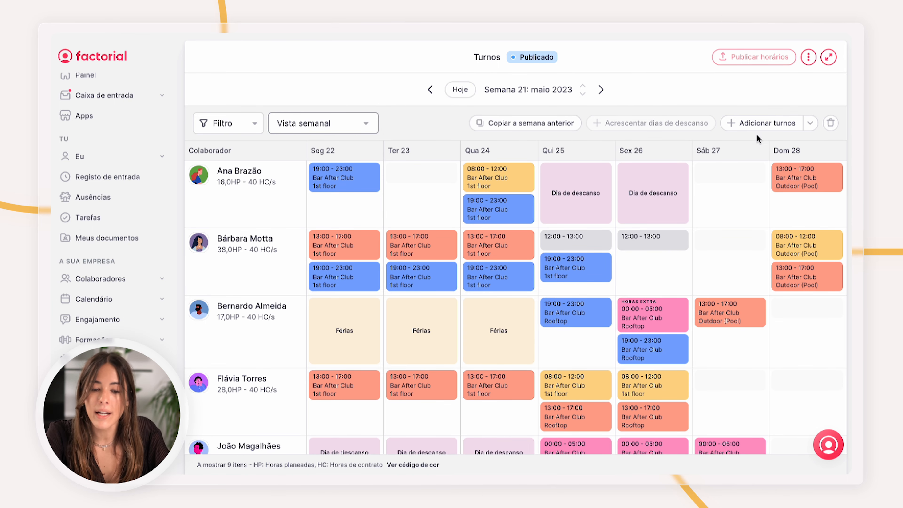
- Start assigning a saved shift for 22/05/2023 to 28/05/2023 on Monday, Tuesday, Wednesday, Saturday and Sunday
left_click(809, 123)
left_click(751, 151)
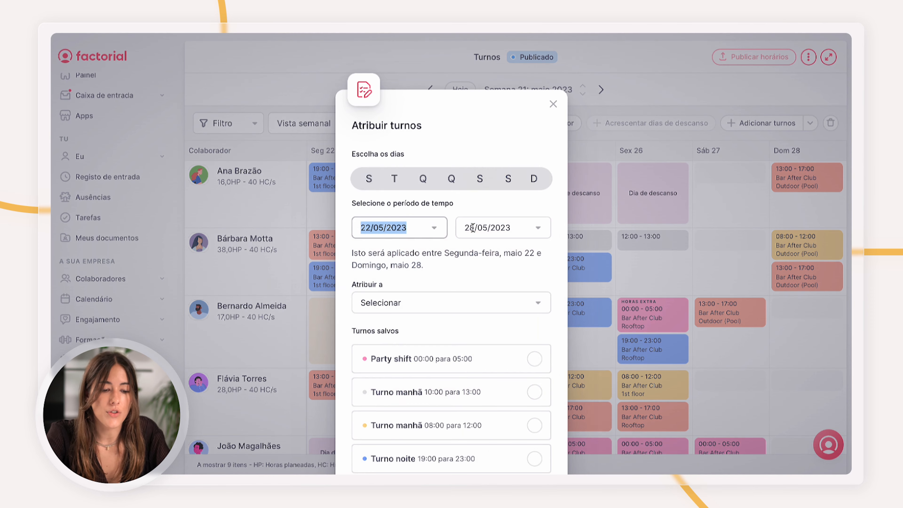
scroll(438, 282, "down", 2)
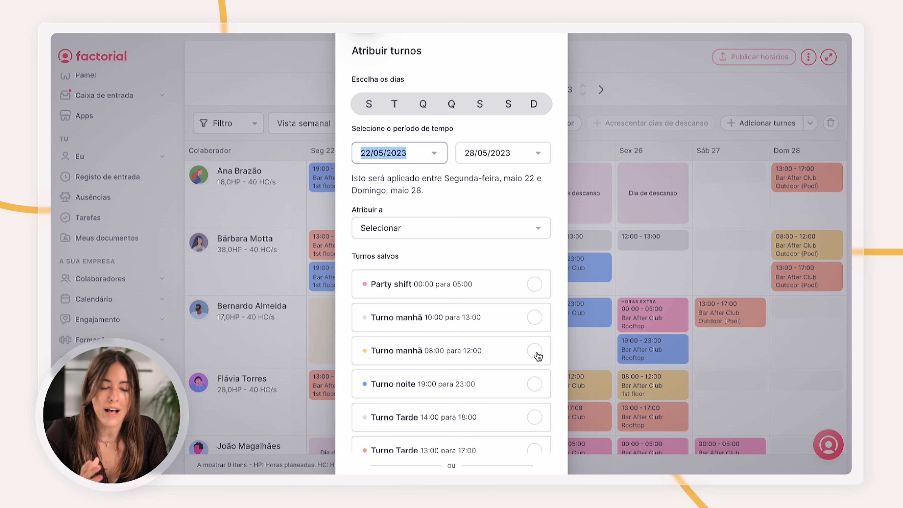
left_click(373, 111)
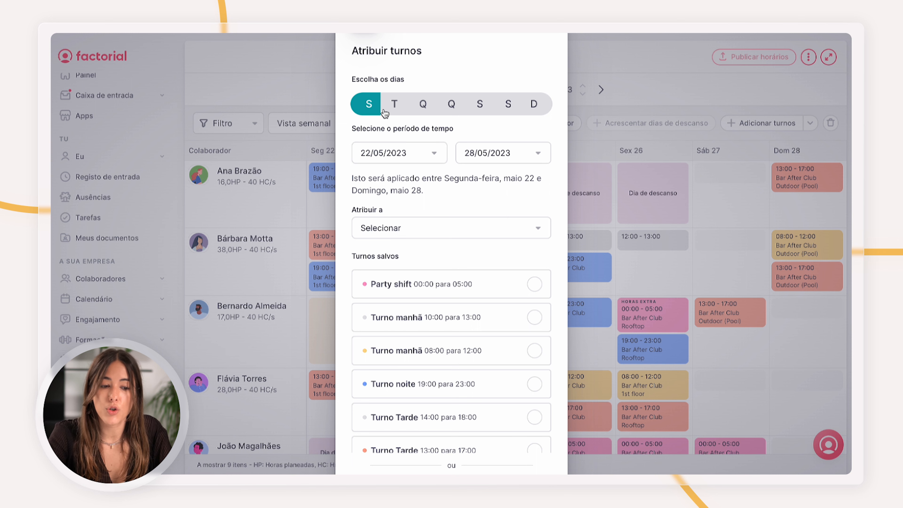
left_click(395, 109)
left_click(423, 109)
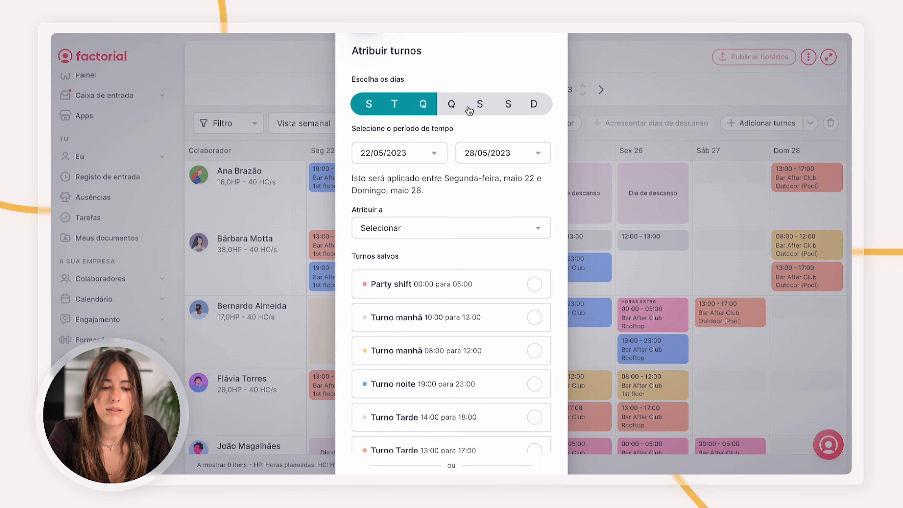
left_click(515, 111)
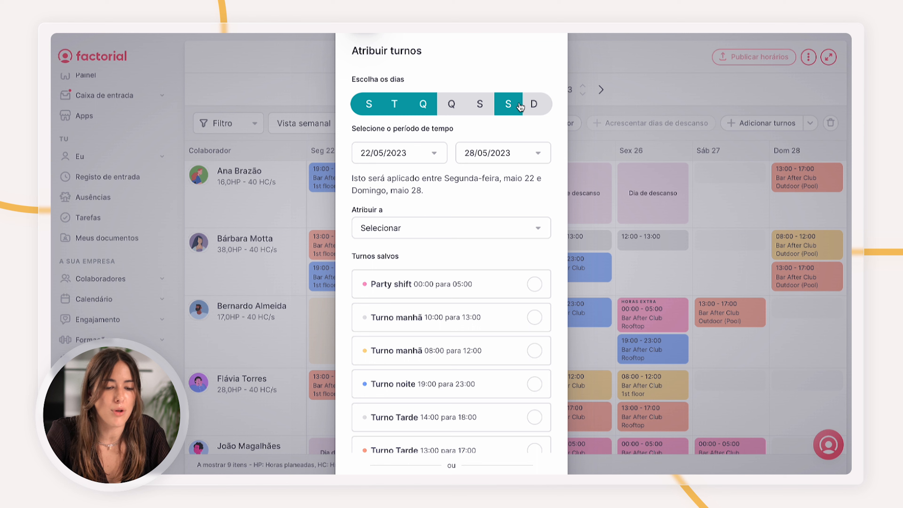
left_click(534, 104)
- Assign the saved shift Turno manhã 08:00 para 12:00 to the first employee in the schedule without any shifts
scroll(442, 151, "down", 2)
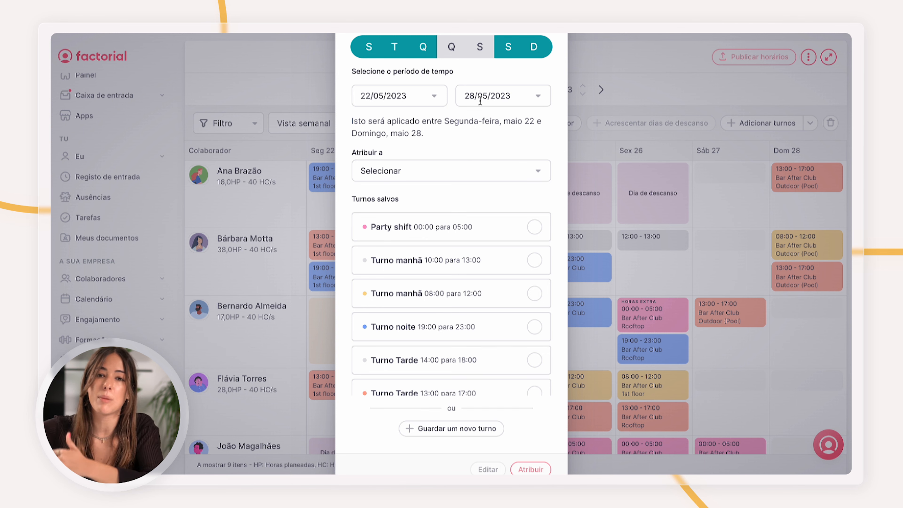
scroll(482, 295, "down", 1)
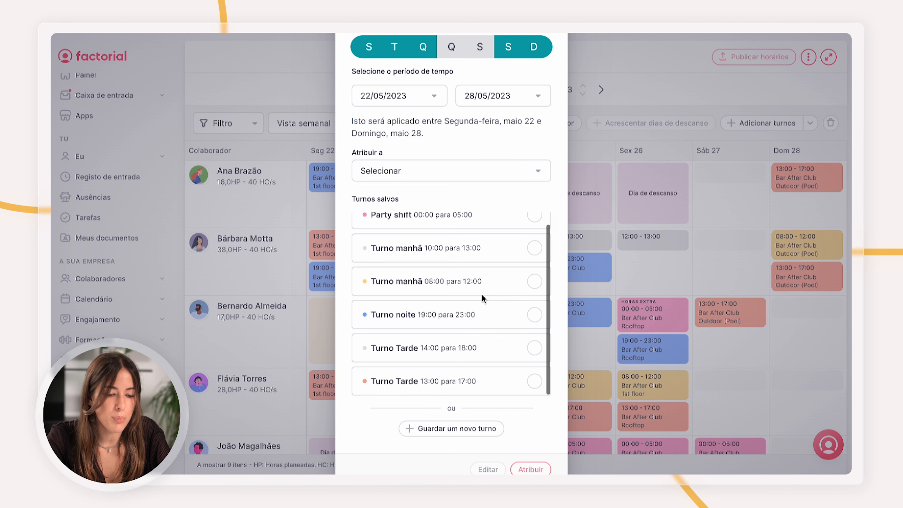
left_click(534, 282)
left_click(460, 170)
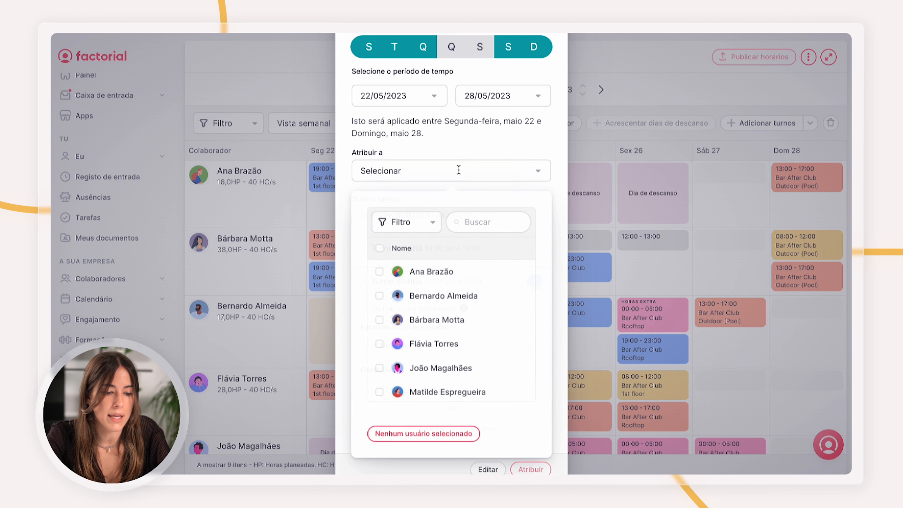
scroll(443, 324, "down", 3)
left_click(396, 344)
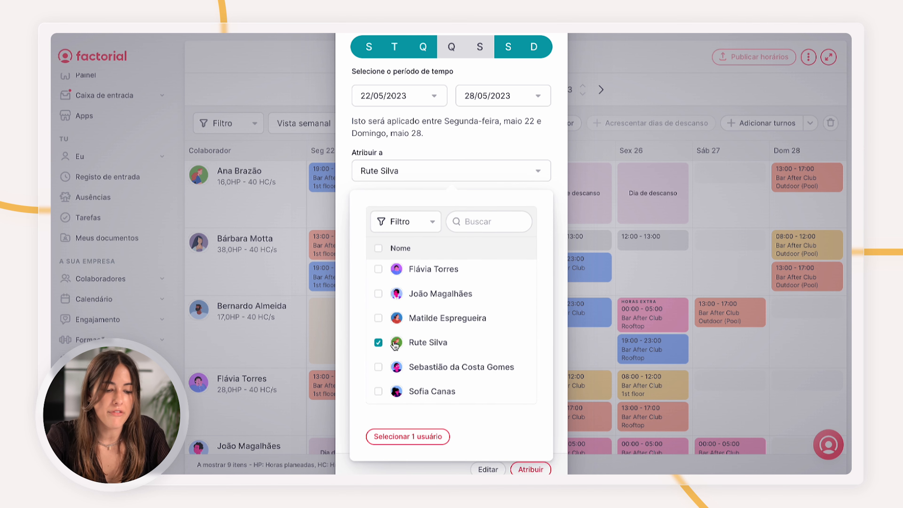
left_click(416, 434)
left_click(520, 469)
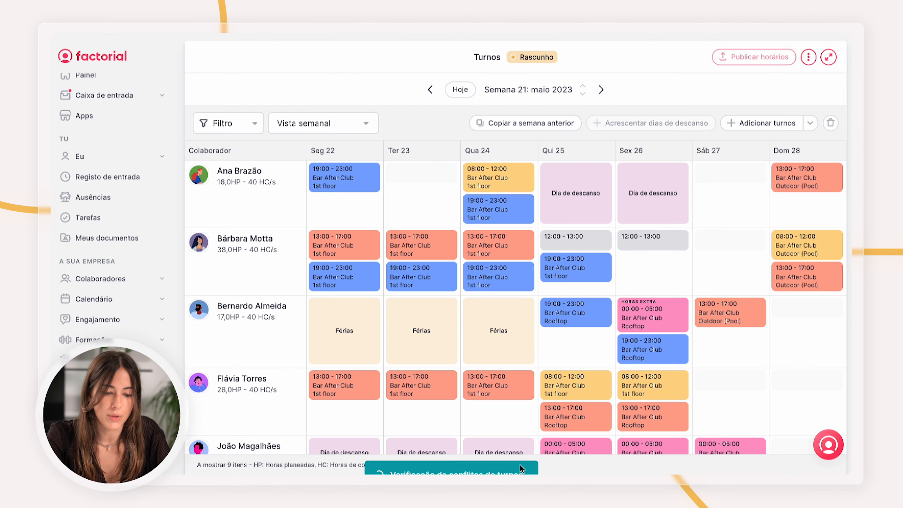
scroll(501, 339, "down", 5)
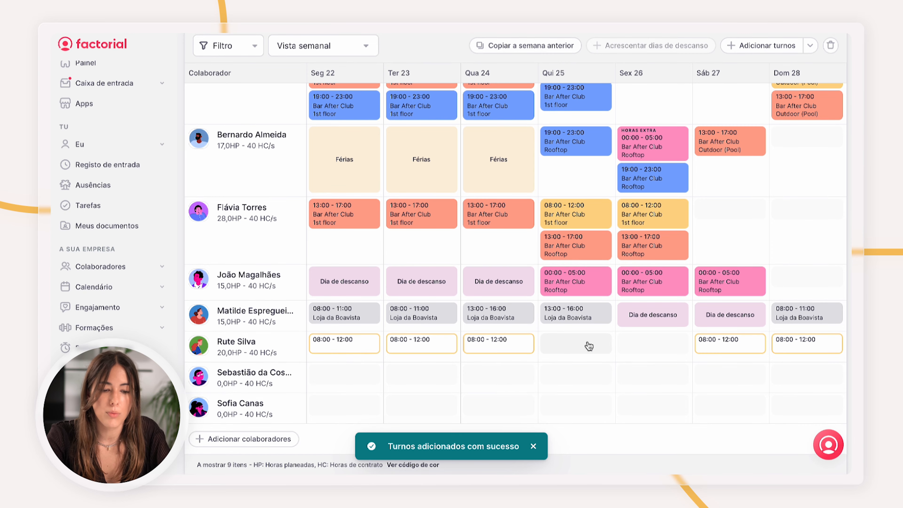
scroll(614, 338, "up", 5)
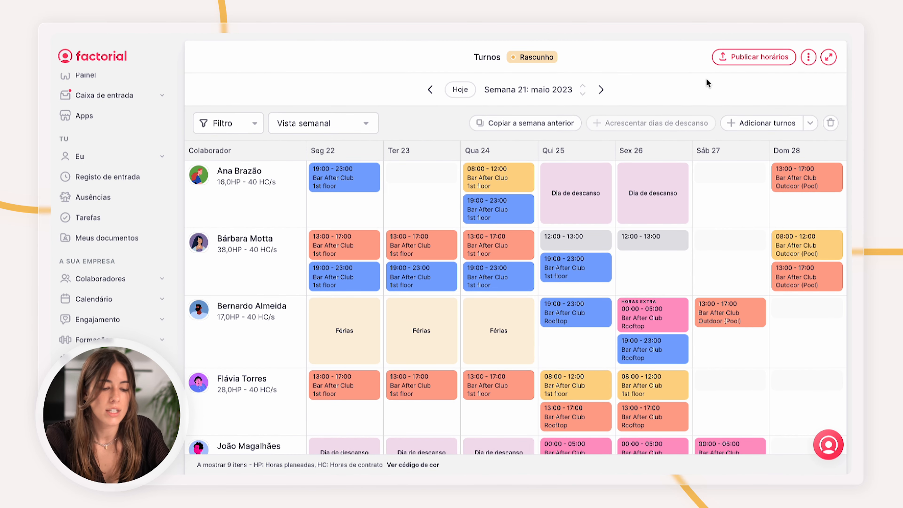
- Add rest days on Thursday 25 and Friday 26 for the employee with the new 08:00 - 12:00 shifts
scroll(696, 185, "down", 3)
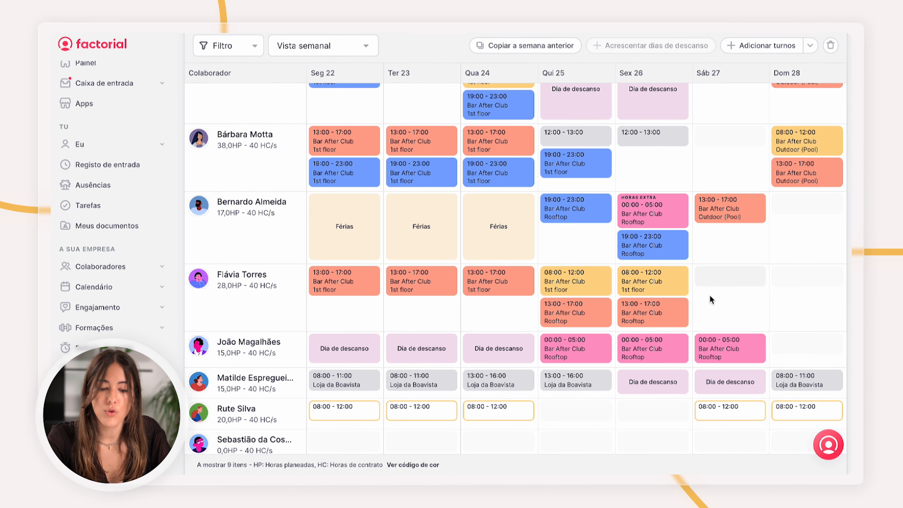
left_click(582, 414)
left_click(627, 412)
left_click(642, 54)
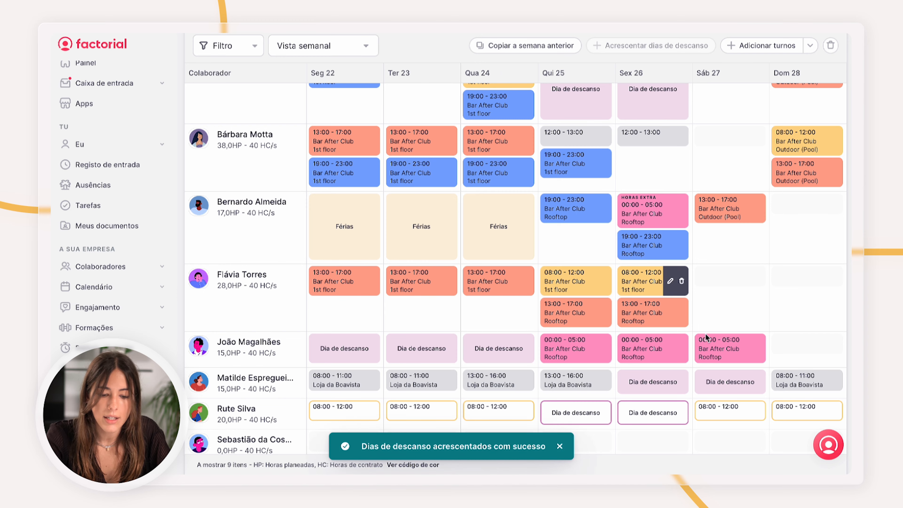
- View the form for assigning a shift model to employees and close it without assigning anything
scroll(611, 153, "up", 3)
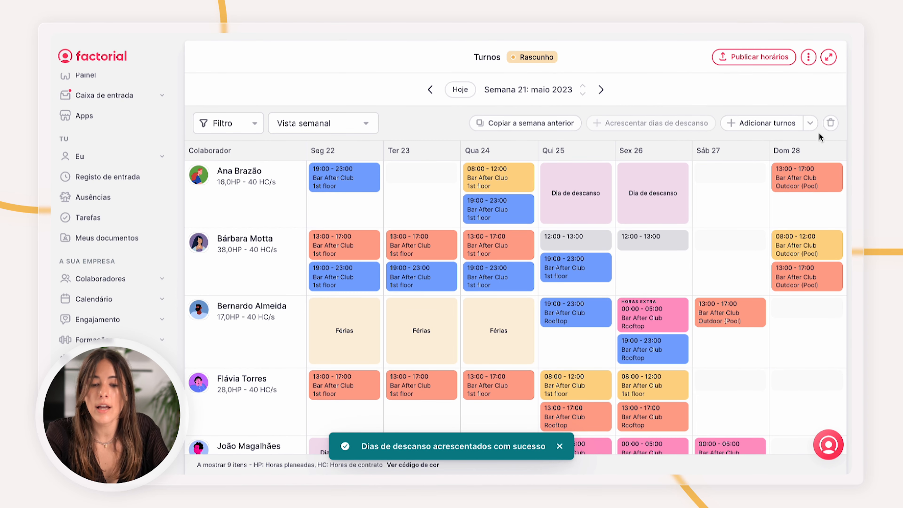
left_click(811, 125)
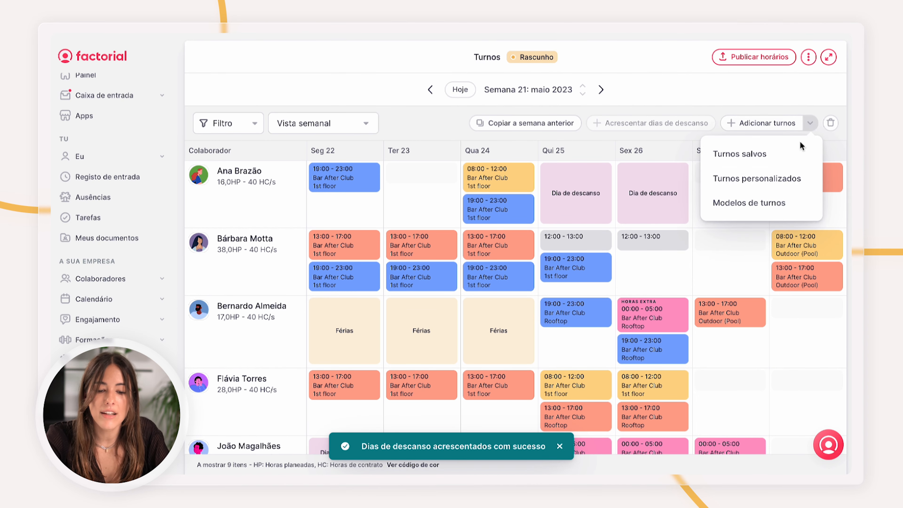
left_click(772, 196)
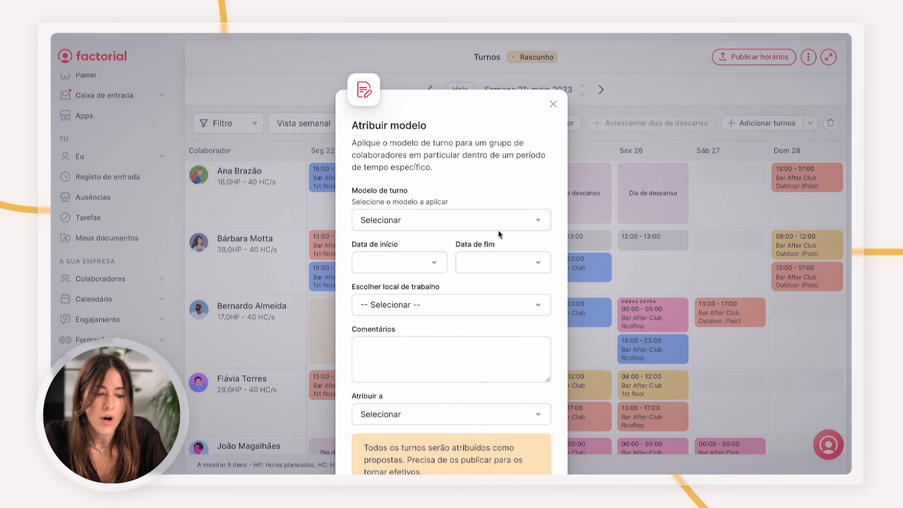
left_click(553, 105)
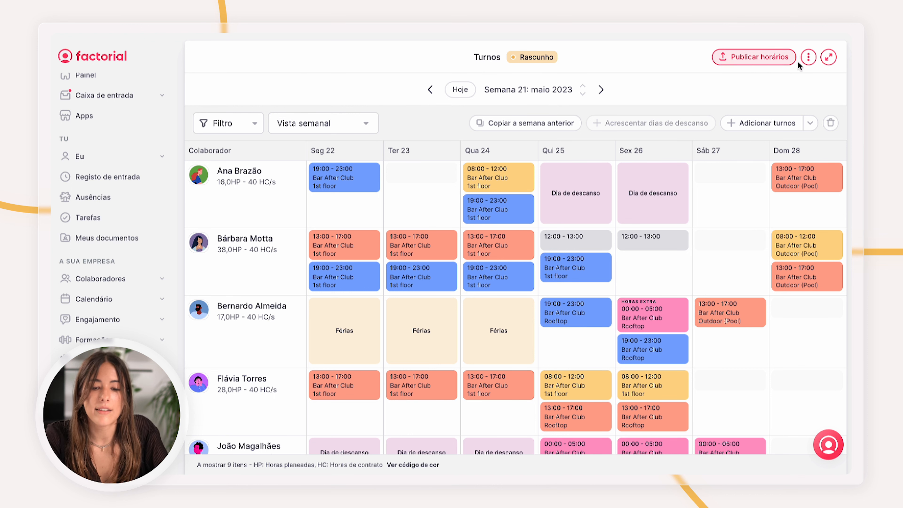
- Open the list of shift models and bring up Modelo 1 for editing
left_click(808, 58)
left_click(791, 158)
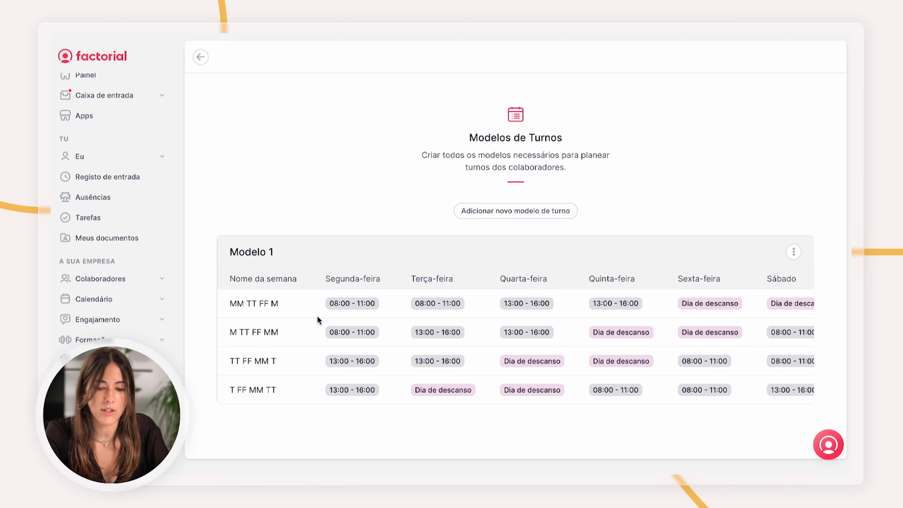
left_click(793, 251)
left_click(758, 284)
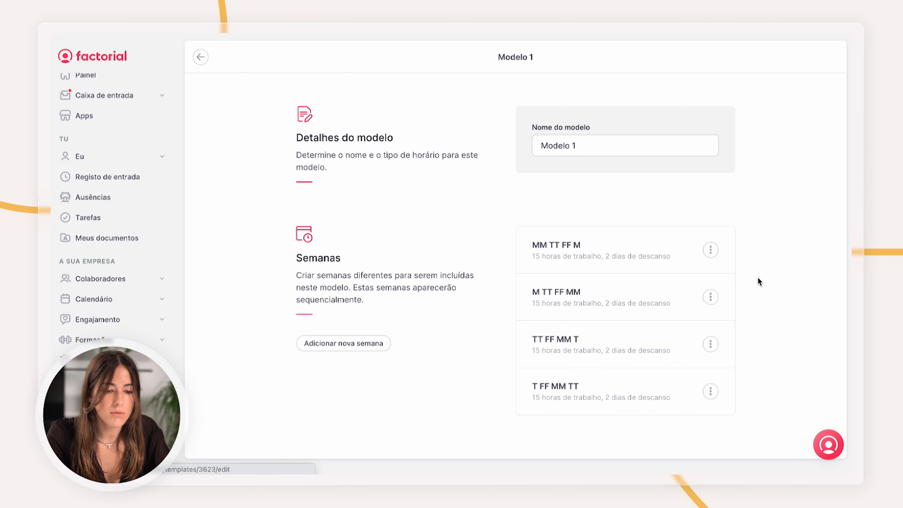
- Review the working hours and rest days of the week MM TT FF M, and return to the shift schedule
left_click(711, 251)
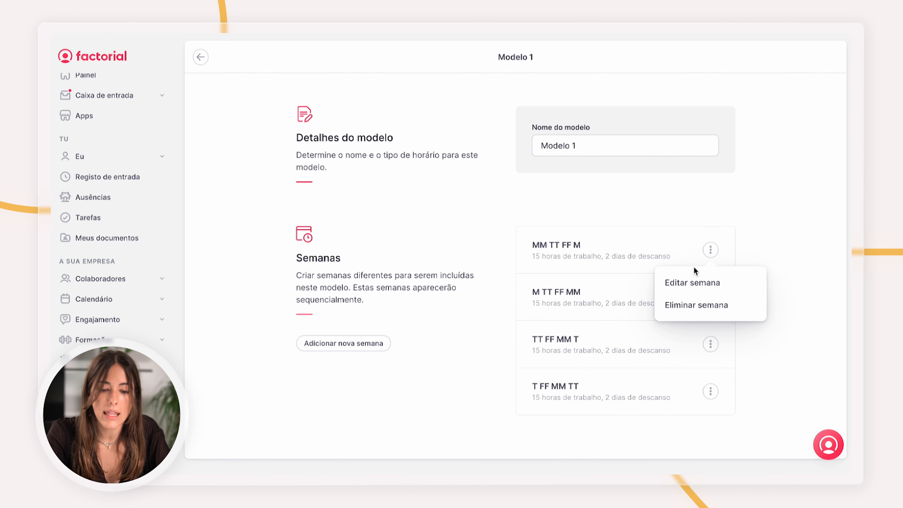
left_click(691, 281)
scroll(805, 377, "down", 3)
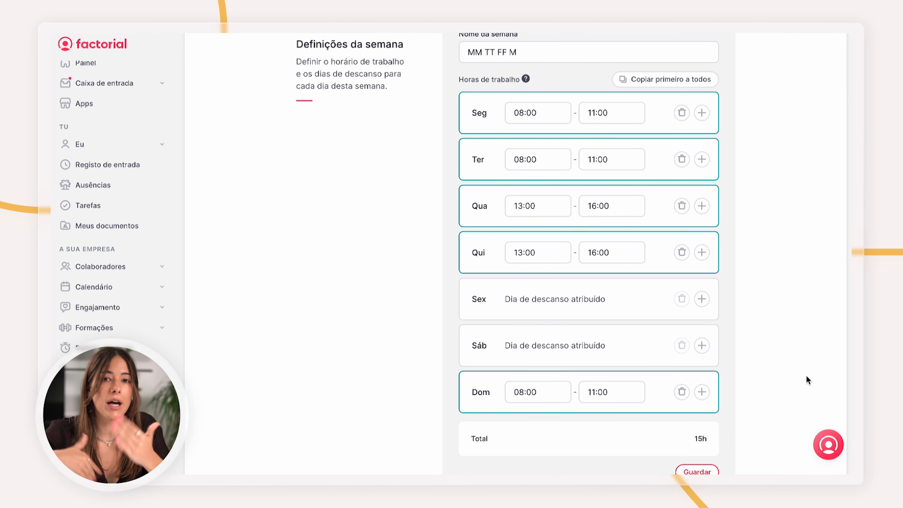
scroll(806, 375, "up", 3)
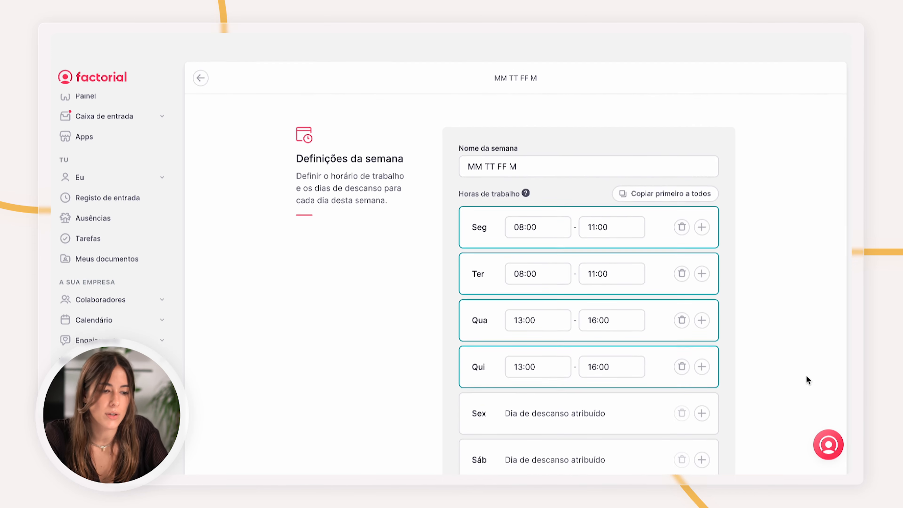
scroll(176, 346, "down", 3)
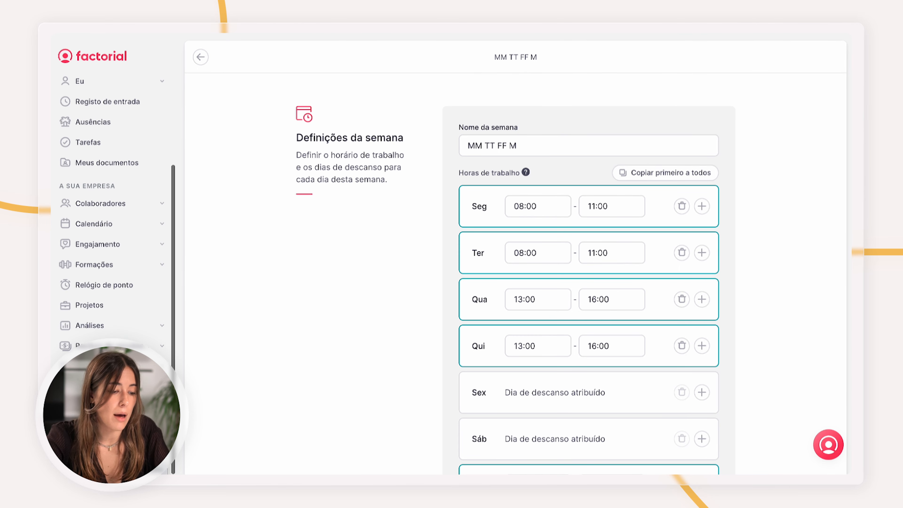
left_click(106, 388)
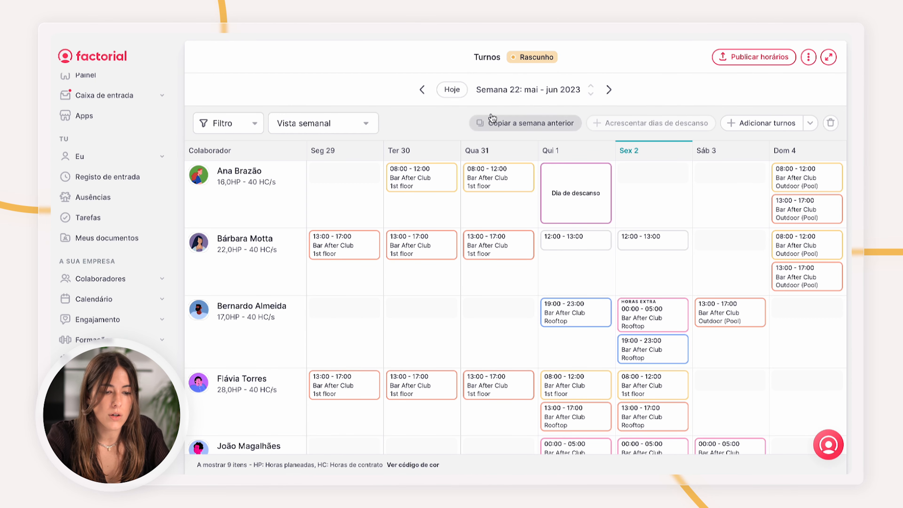
- In the week of 22 to 28 May, select the last two employees, who have no shifts, and start assigning a shift model to them
left_click(422, 91)
scroll(304, 383, "down", 4)
scroll(304, 383, "down", 2)
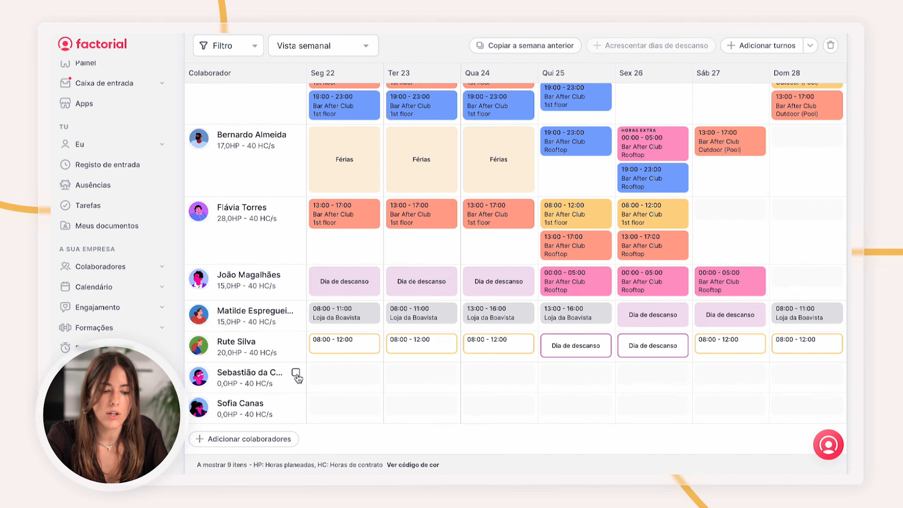
left_click(296, 372)
left_click(296, 403)
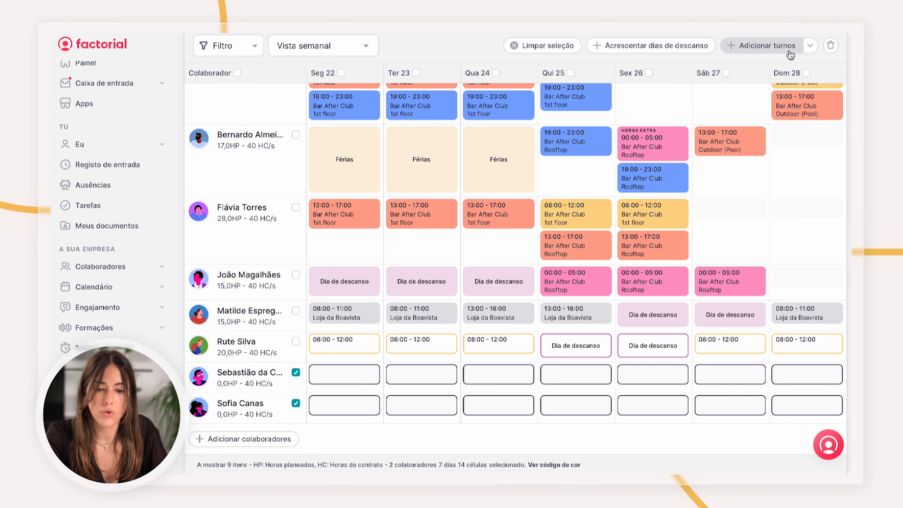
left_click(809, 46)
left_click(784, 125)
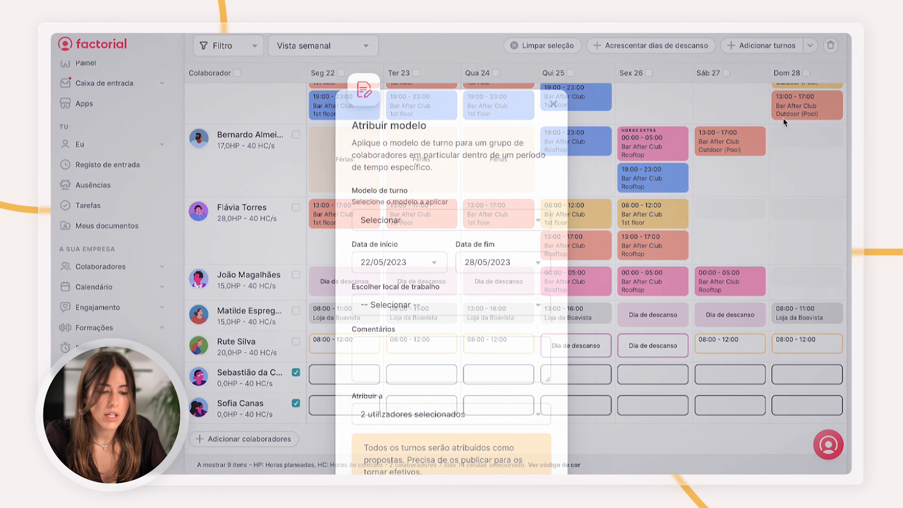
- Choose Modelo 1 (4 semanas) starting with the week M TT FF MM, for the period 01/06/2023 to 16/06/2023
left_click(421, 221)
left_click(412, 344)
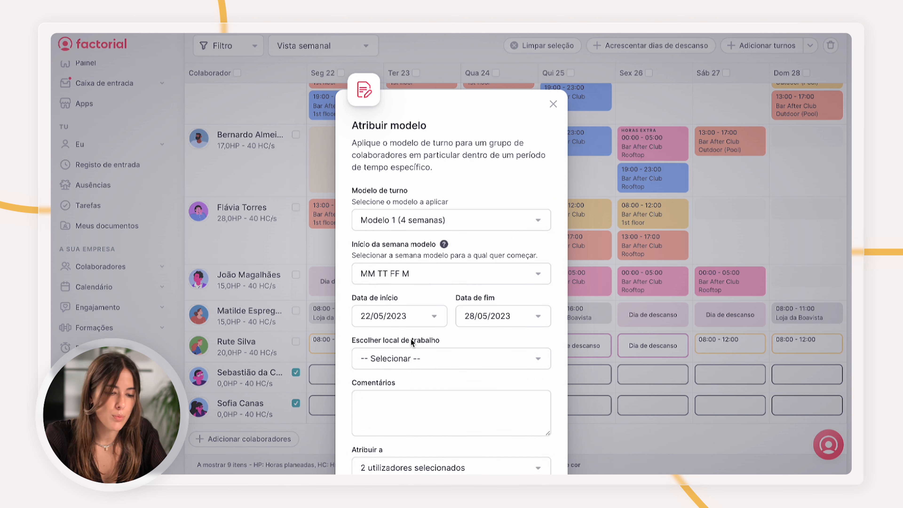
left_click(416, 275)
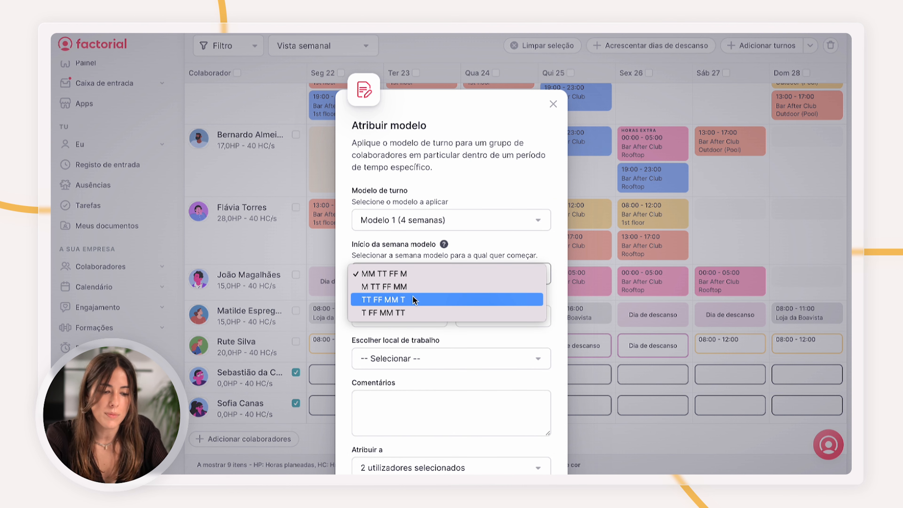
left_click(409, 287)
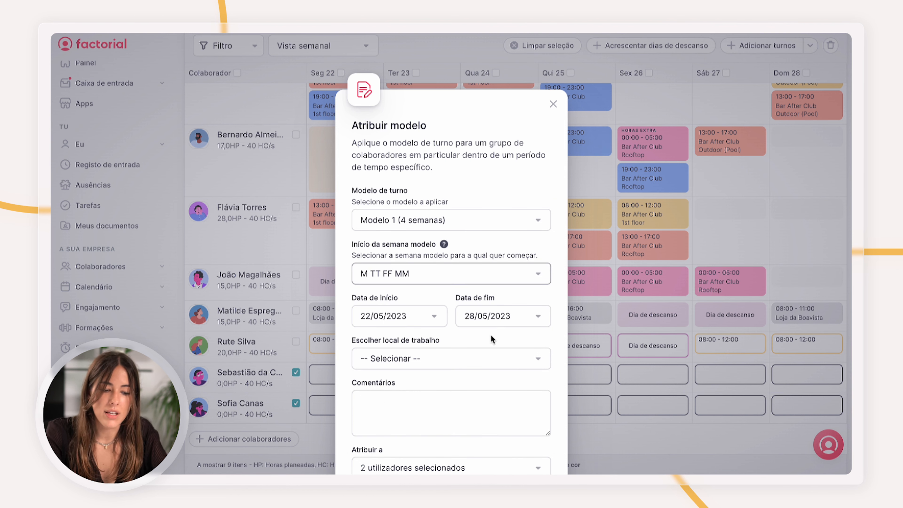
left_click(404, 324)
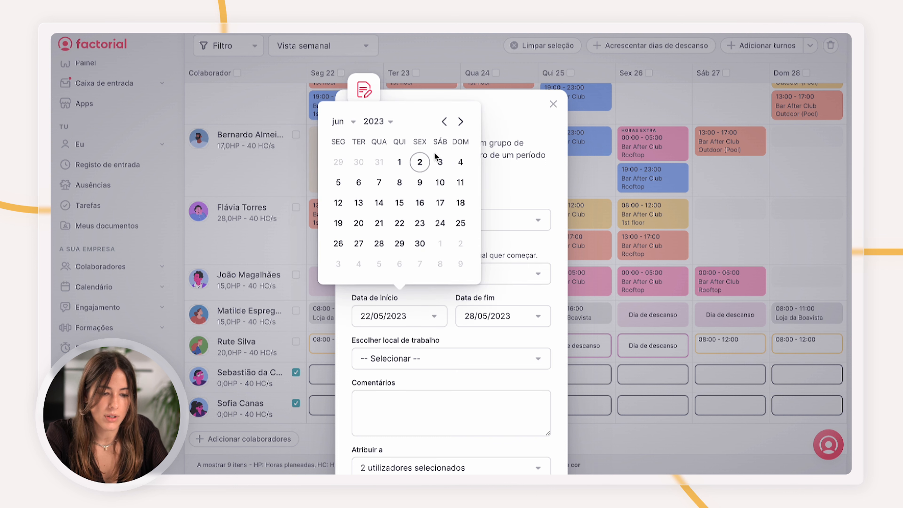
left_click(404, 163)
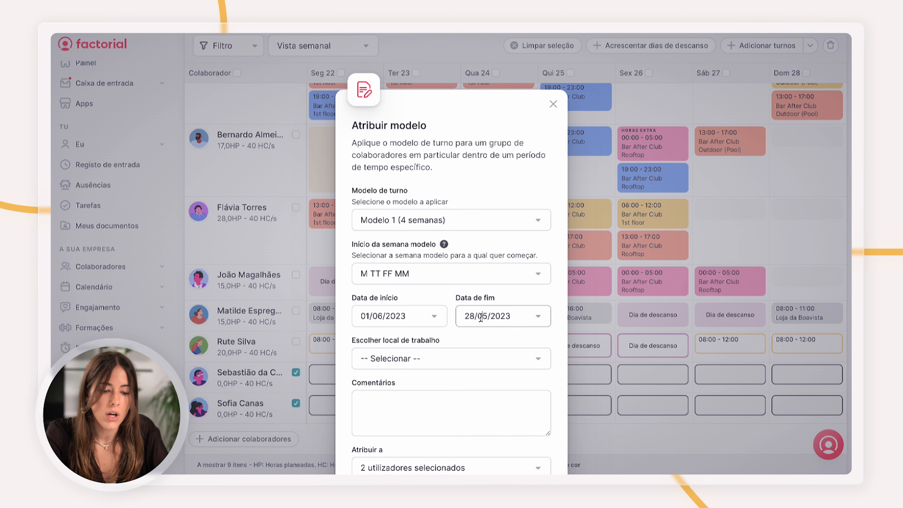
left_click(490, 316)
left_click(522, 210)
- Set the workplace to Bar After Club and the work area to 1st floor, and assign the model
scroll(522, 214, "down", 4)
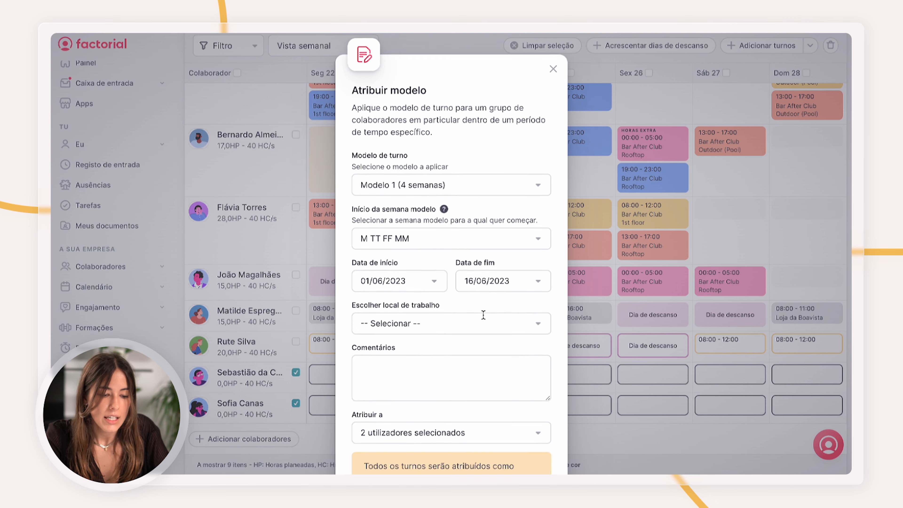
left_click(442, 234)
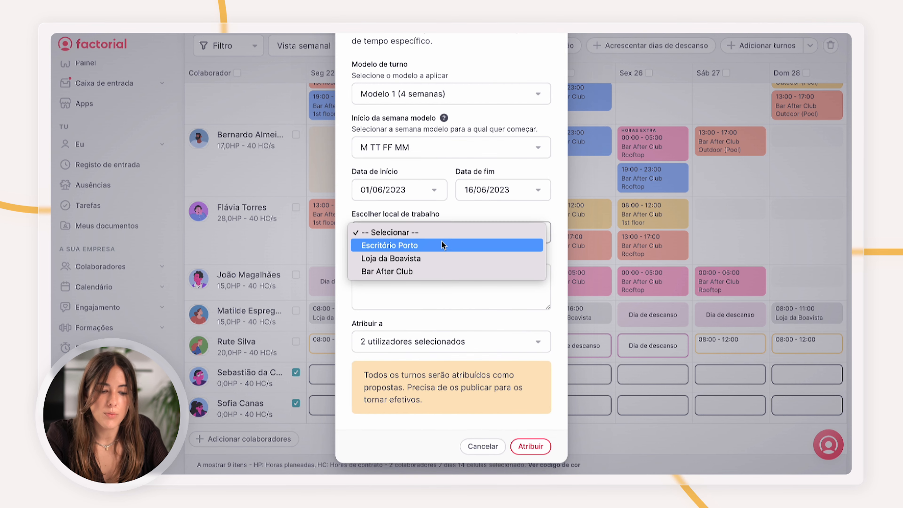
left_click(436, 270)
left_click(431, 272)
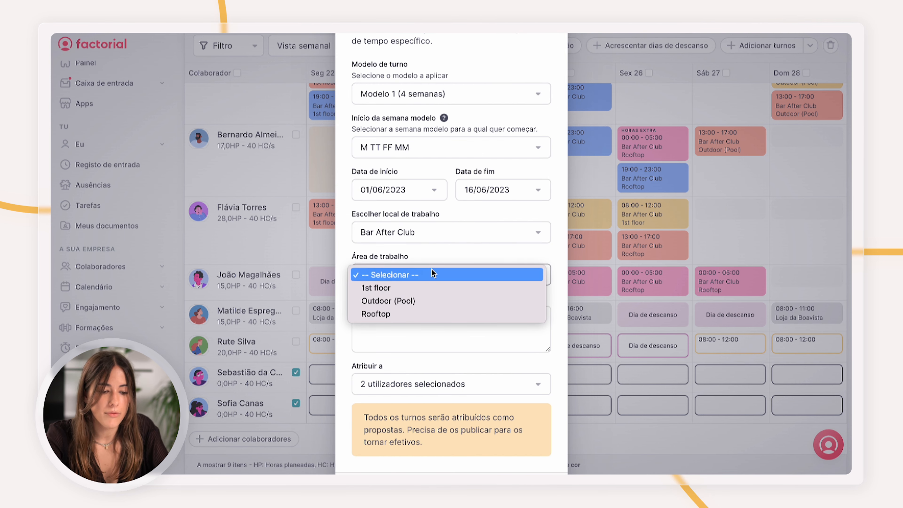
left_click(425, 288)
left_click(532, 411)
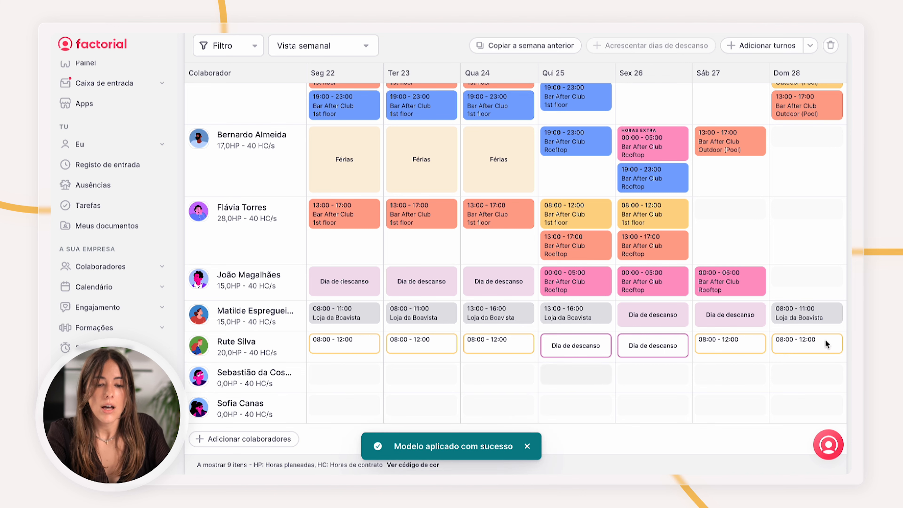
- Check the shifts and rest days of the last two employees in week 22, and look over the other employees
scroll(604, 170, "up", 5)
left_click(601, 89)
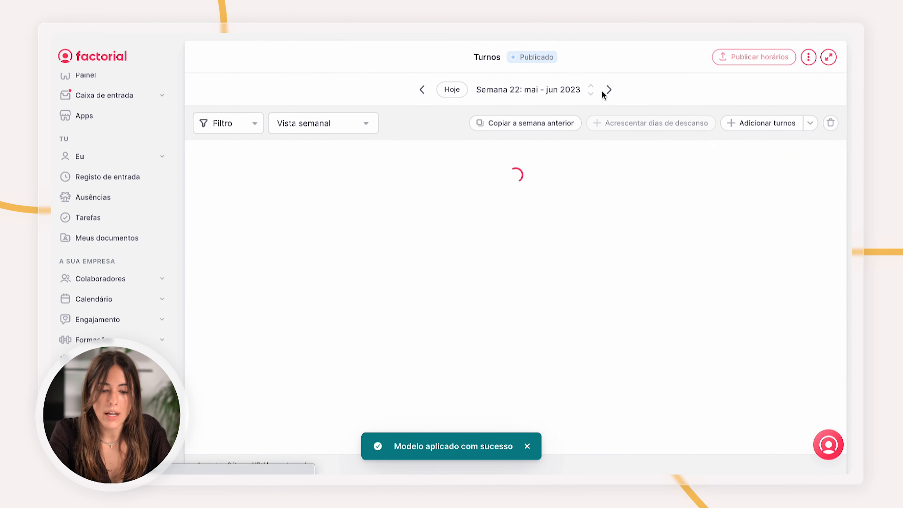
scroll(610, 331, "down", 5)
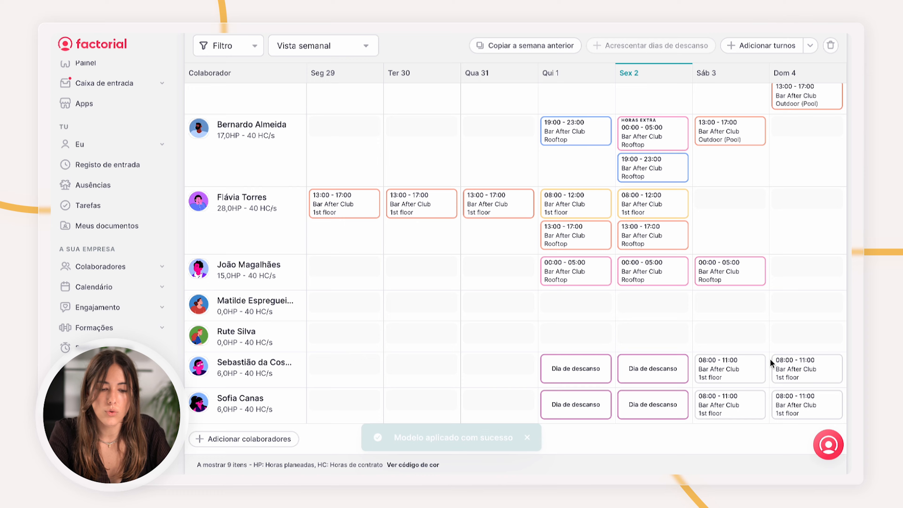
scroll(552, 252, "up", 2)
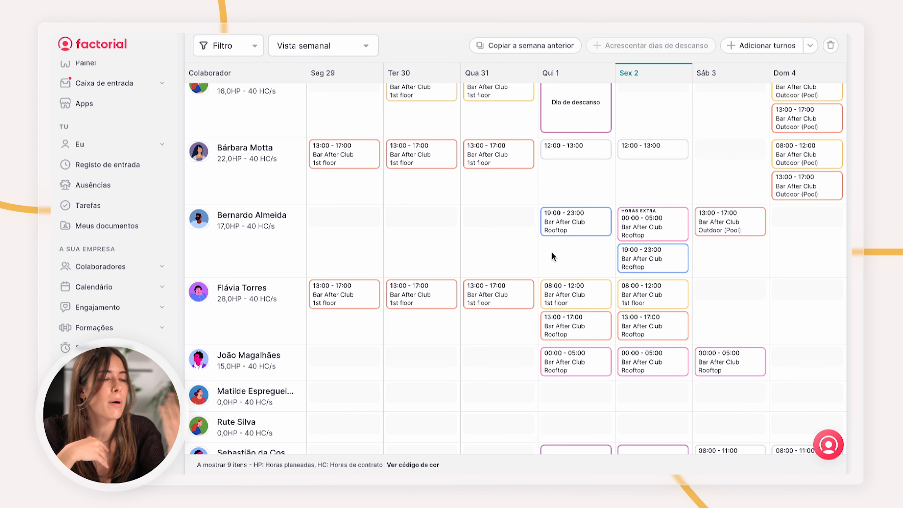
scroll(551, 252, "up", 2)
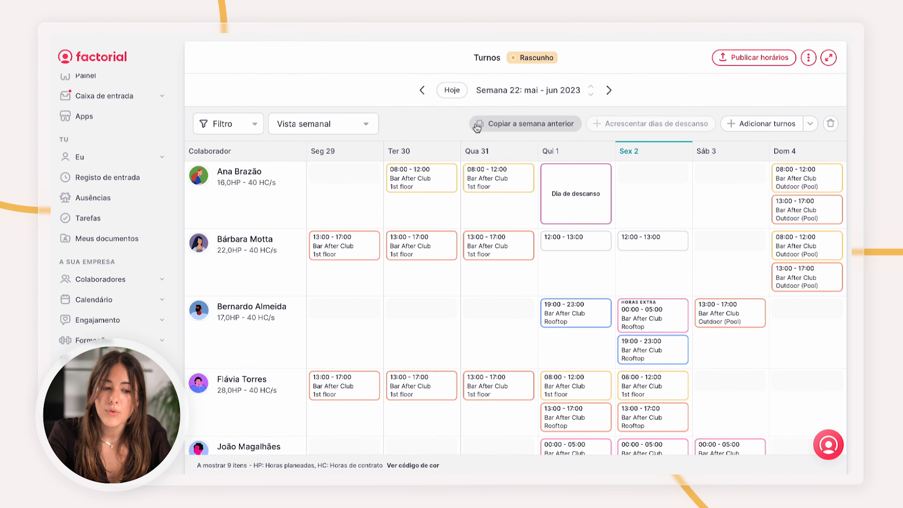
- Go back to week 21 and delete the first employee's rest day on Thursday 25
left_click(422, 92)
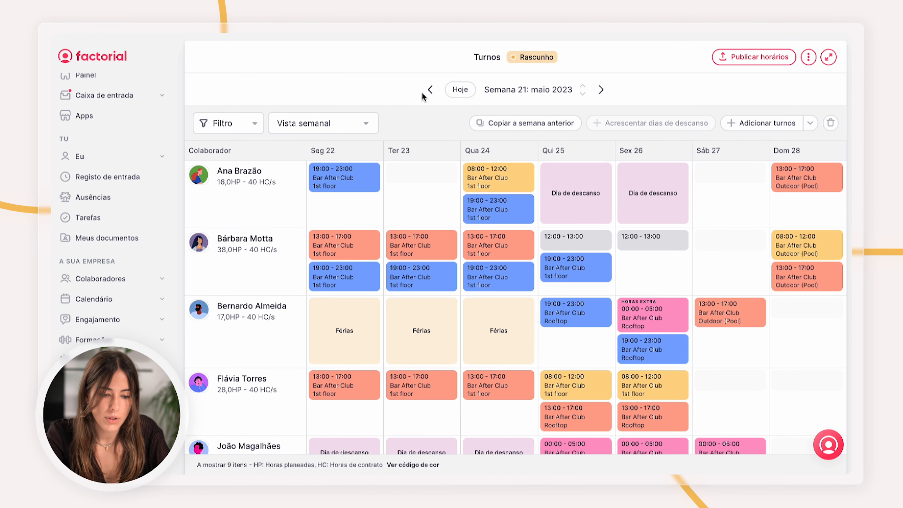
left_click(605, 196)
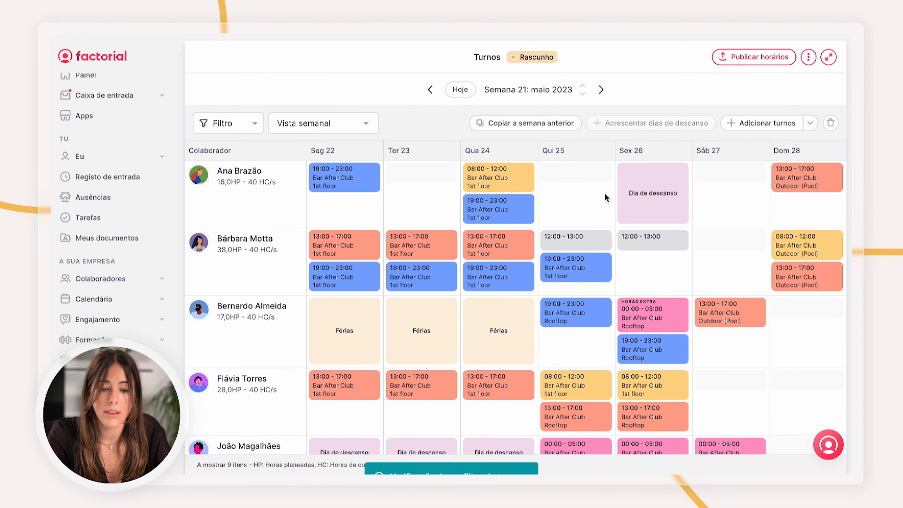
- Assign the saved shift Turno manhã 08:00 to 12:00 to the first employee on the rest day of Friday 26
left_click(652, 198)
left_click(776, 124)
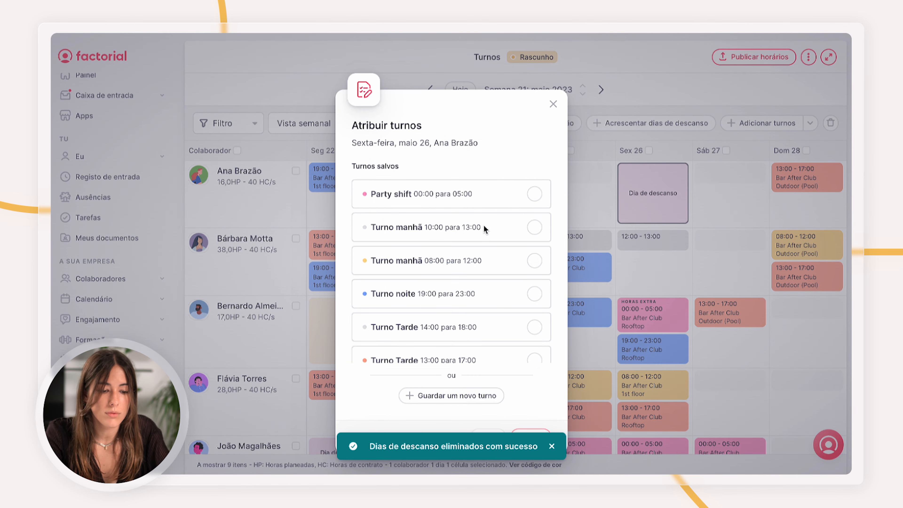
left_click(533, 261)
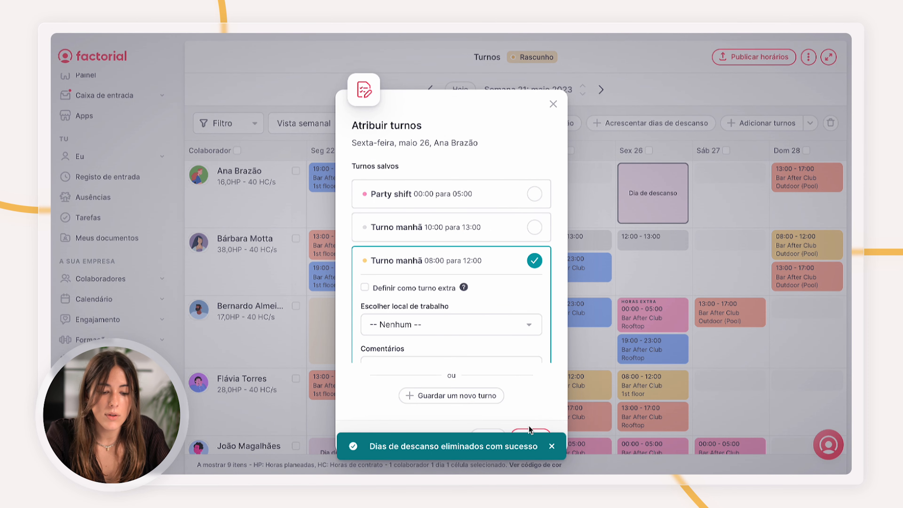
left_click(529, 435)
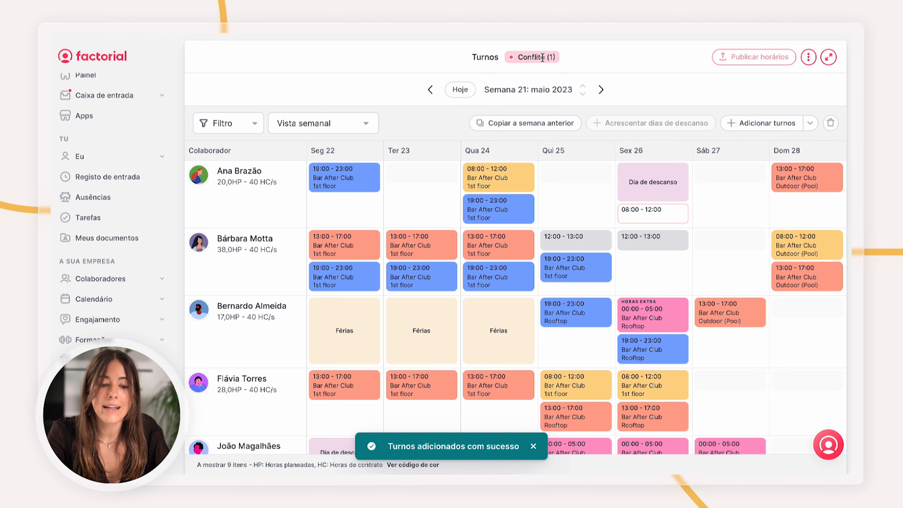
- Delete the 08:00 - 12:00 shift from the first employee's Friday 26
mouse_move(748, 58)
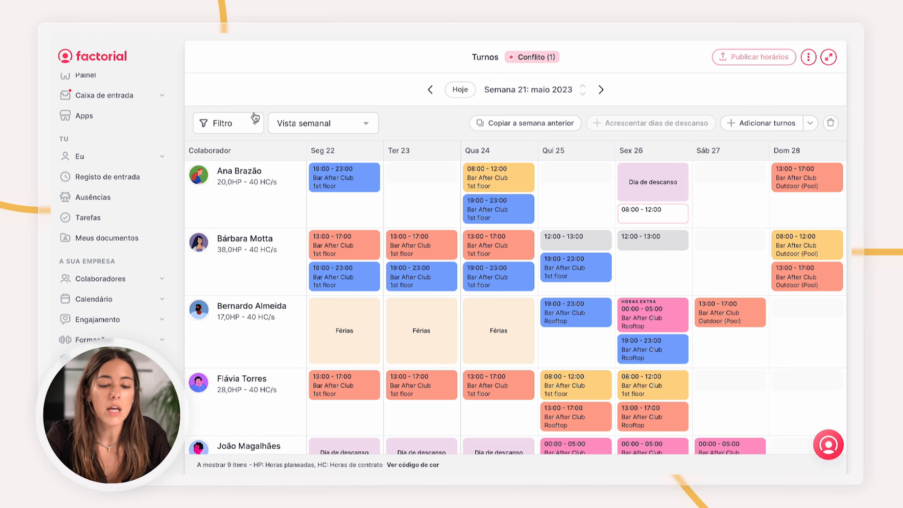
left_click(632, 215)
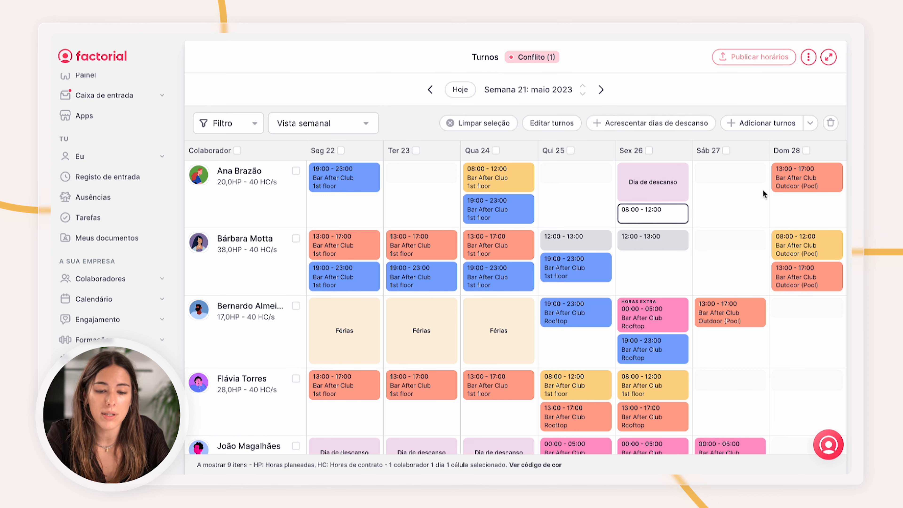
left_click(831, 124)
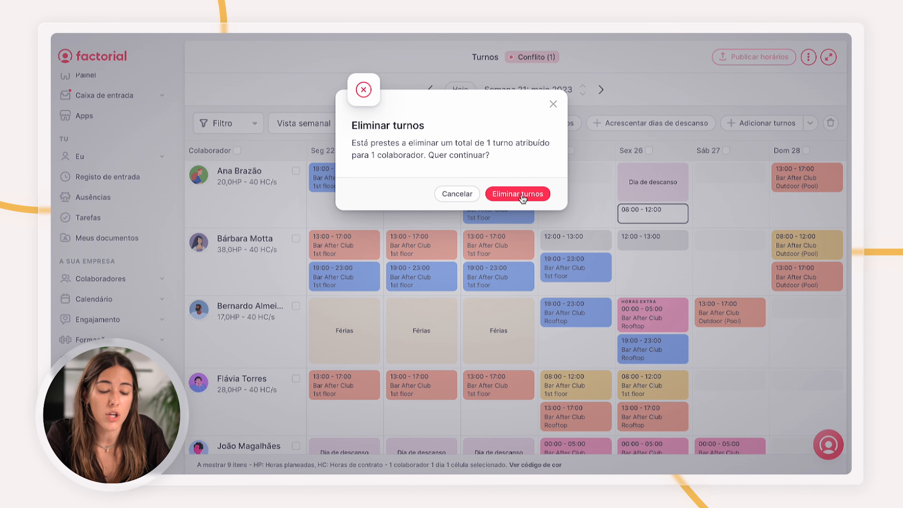
left_click(520, 195)
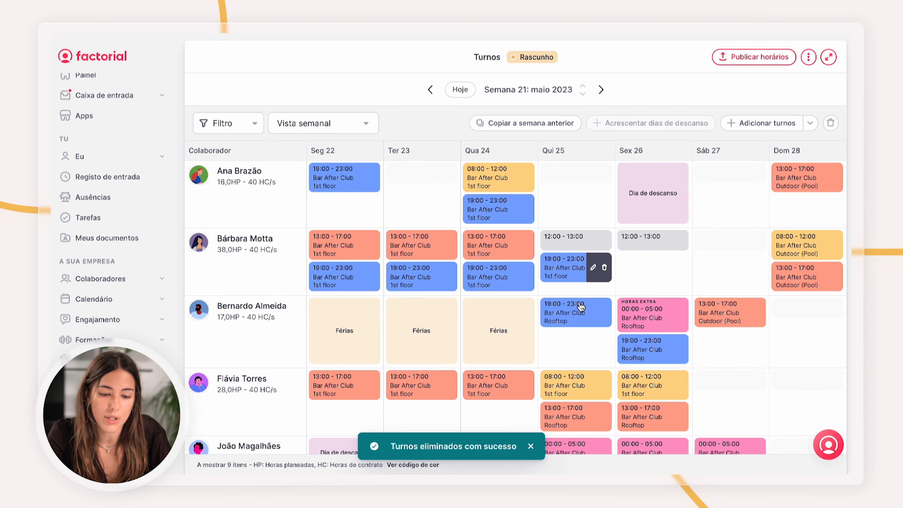
- Start a custom shift for the second employee on Friday 26, running from 10:00 to 13:00
left_click(644, 244)
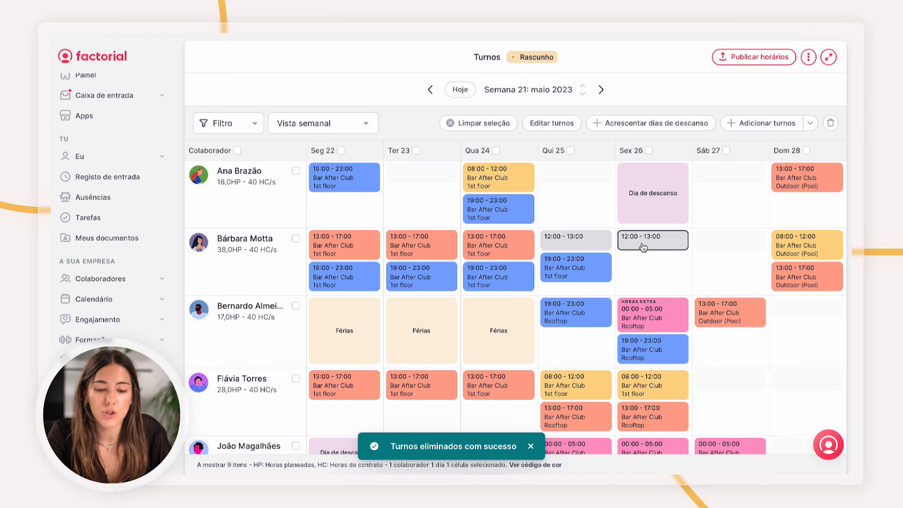
left_click(809, 124)
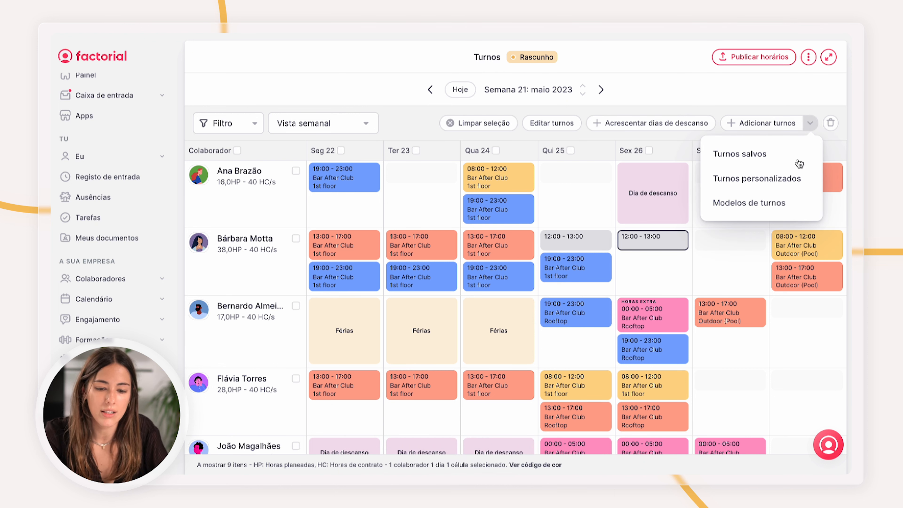
left_click(791, 176)
left_click(389, 188)
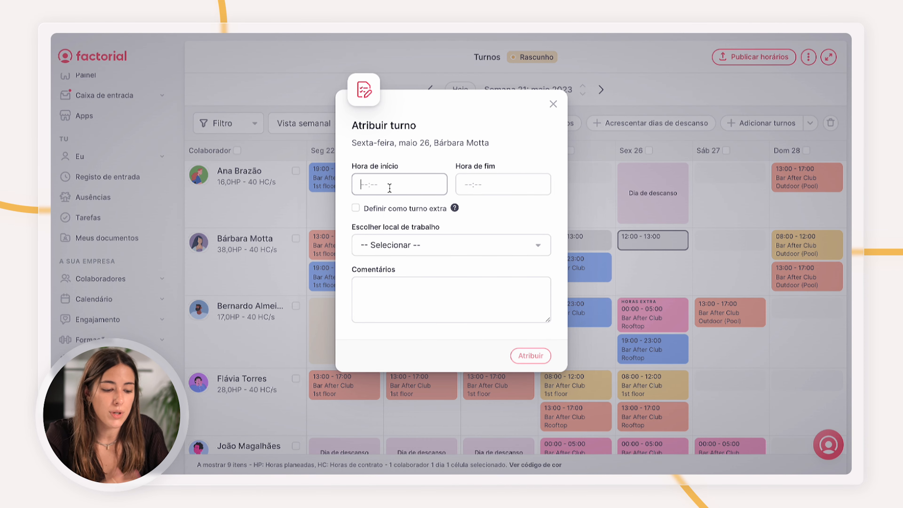
type("1000")
left_click(473, 184)
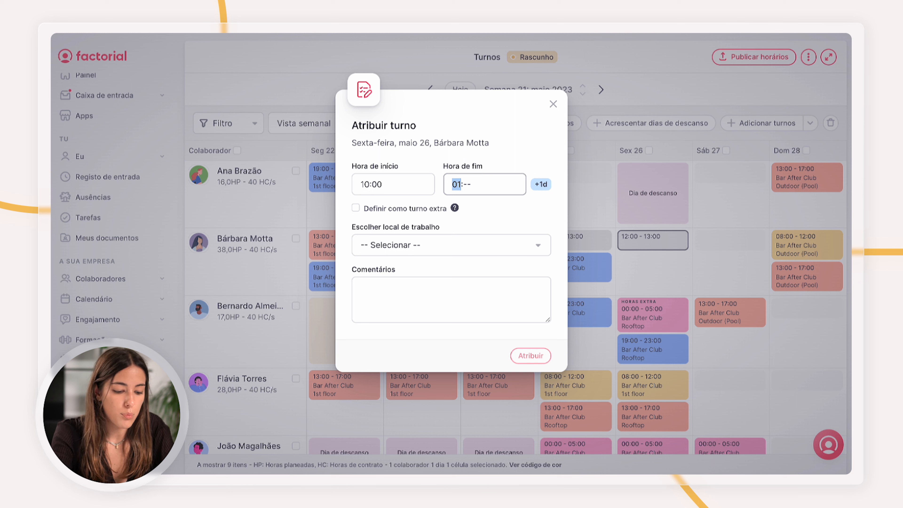
type("300")
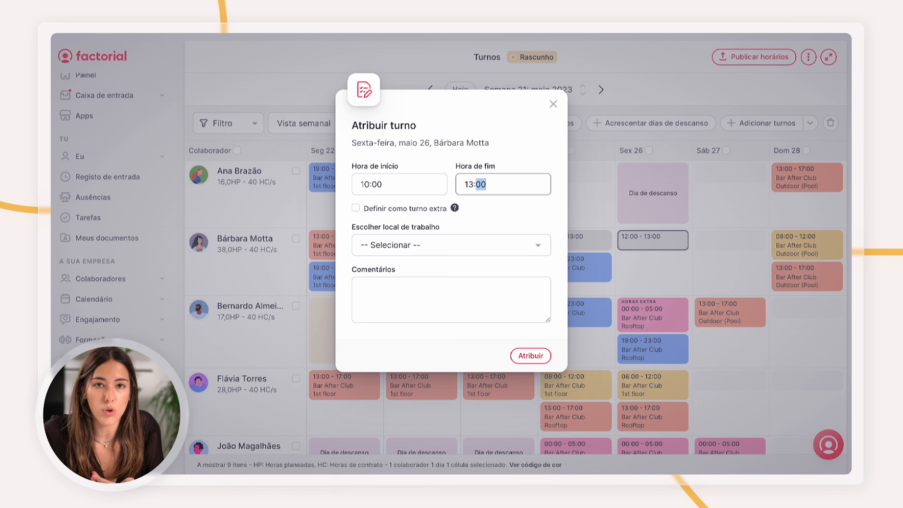
- Define it as an extra shift at Bar After Club, work area 1st floor, and assign it
left_click(355, 208)
left_click(402, 244)
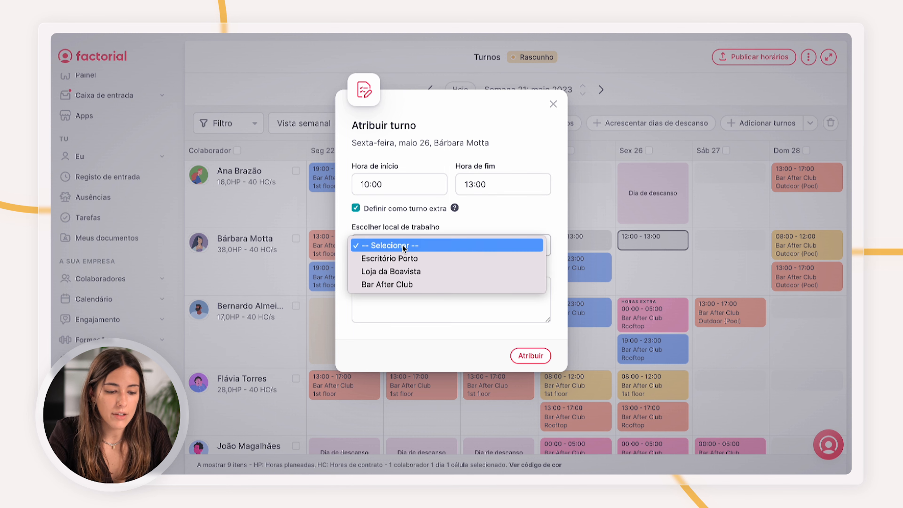
left_click(406, 285)
left_click(420, 284)
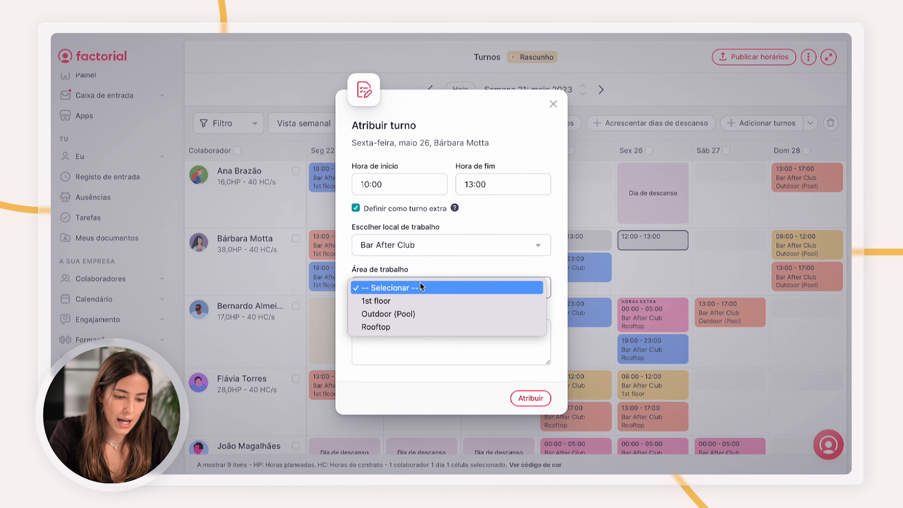
left_click(417, 304)
left_click(409, 336)
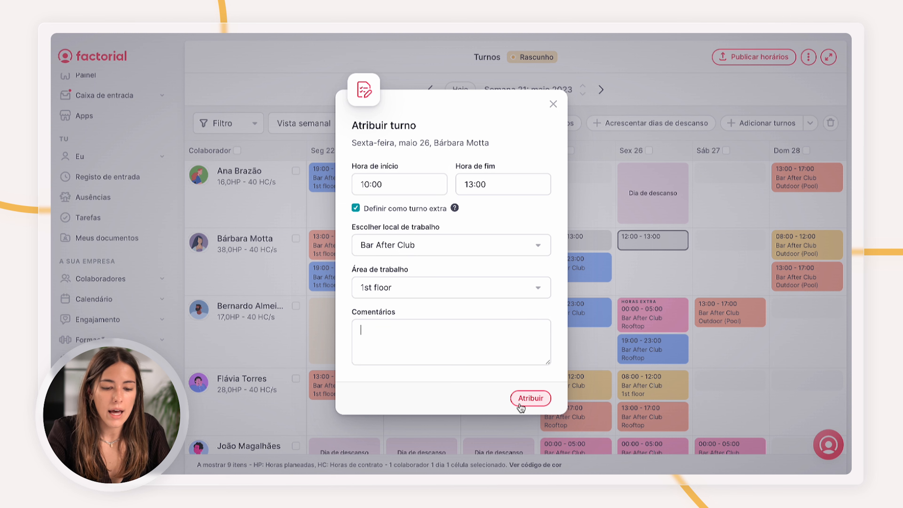
left_click(530, 398)
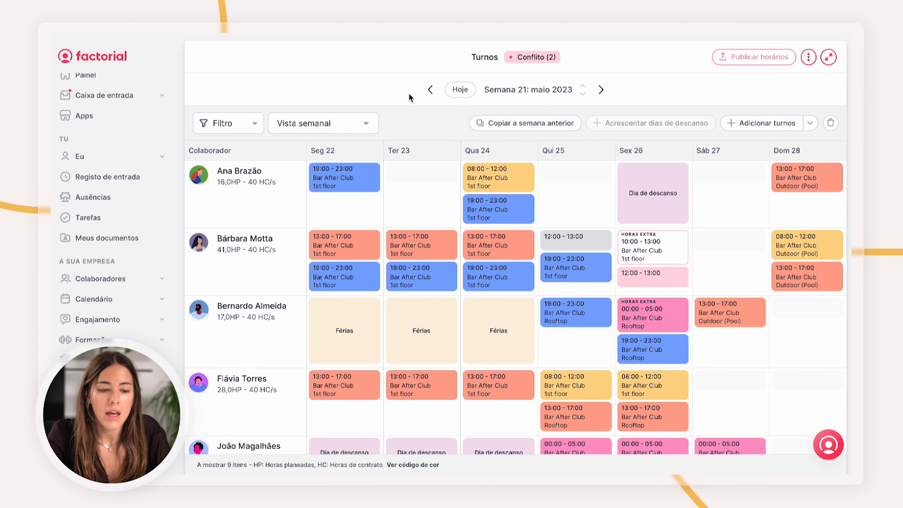
- Switch to the weekly view by area and review the day-by-day details of the week's absences and rest days
left_click(359, 124)
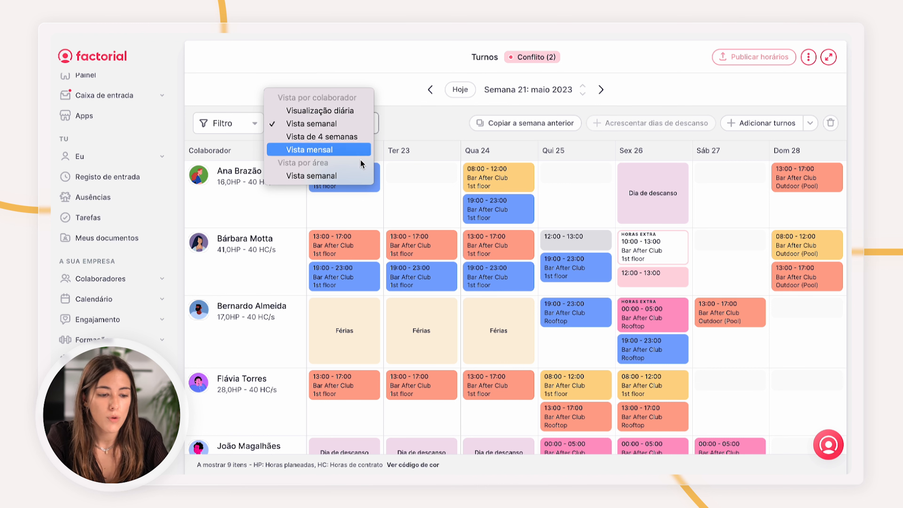
left_click(340, 178)
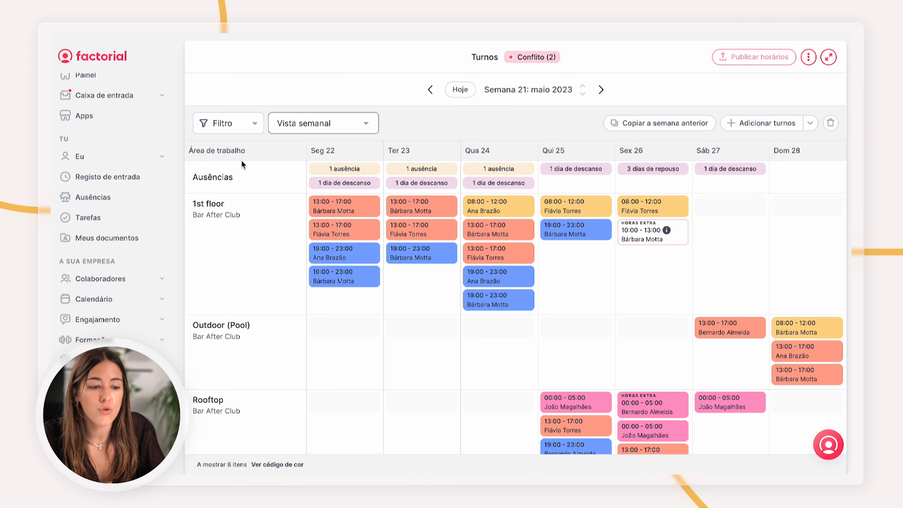
mouse_move(320, 249)
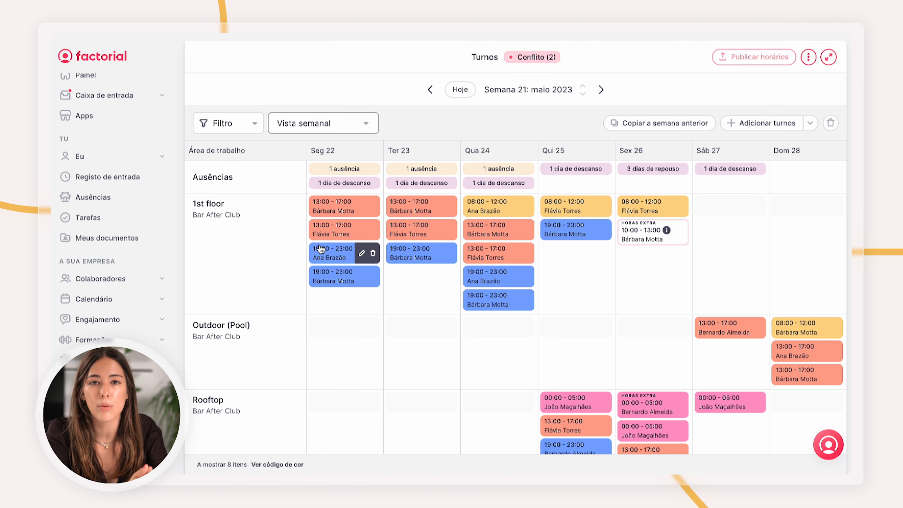
left_click(322, 168)
scroll(693, 282, "down", 5)
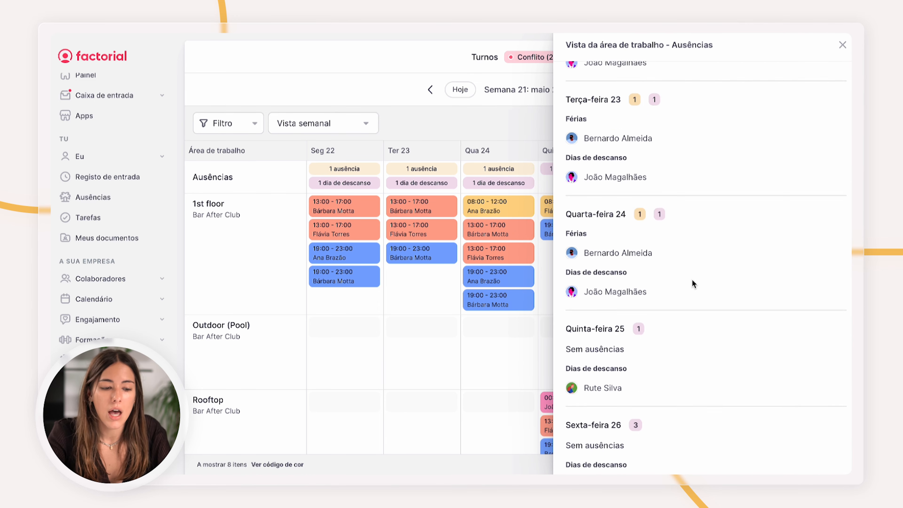
scroll(723, 272, "down", 2)
scroll(723, 272, "up", 7)
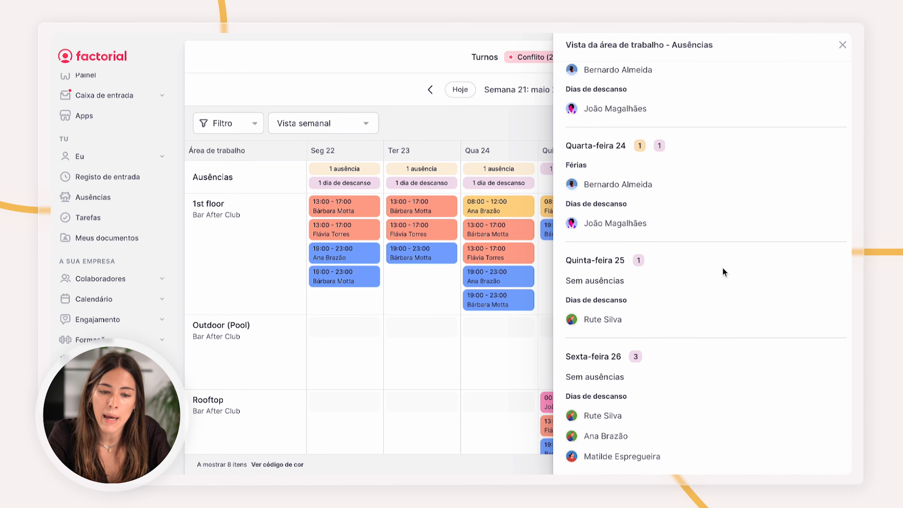